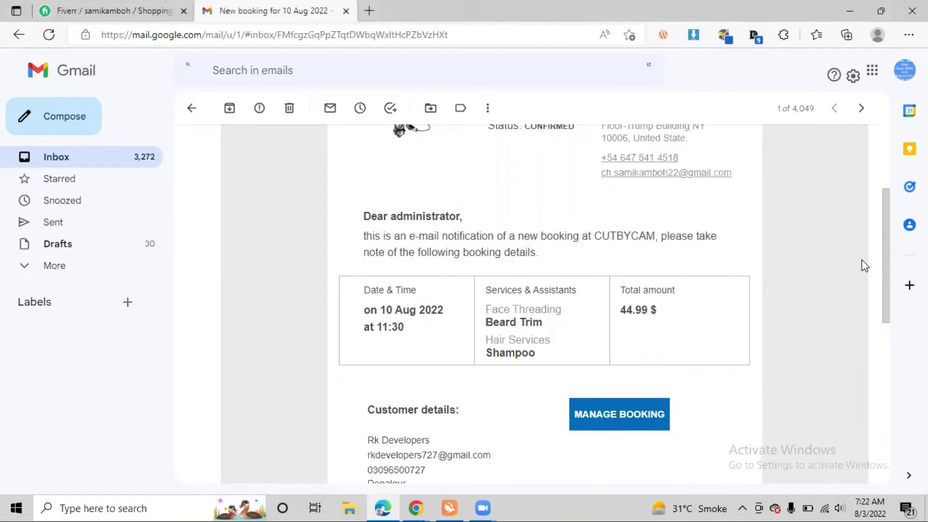
# Step: Read the rest of the booking email, then bring the Cutbycam WordPress admin window forward
pyautogui.hotkey('ctrl', 'a')
pyautogui.click(763, 281)
pyautogui.scroll(-3, 766, 283)
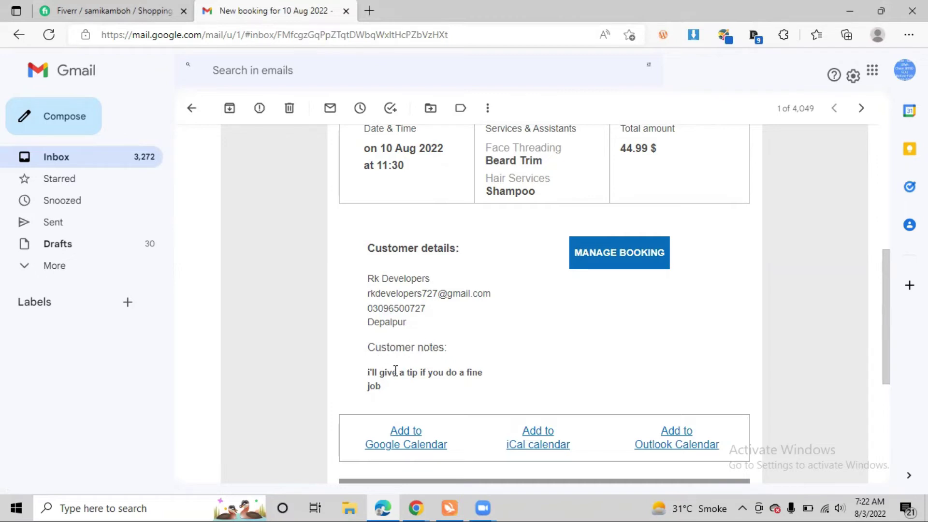
pyautogui.scroll(-3, 431, 372)
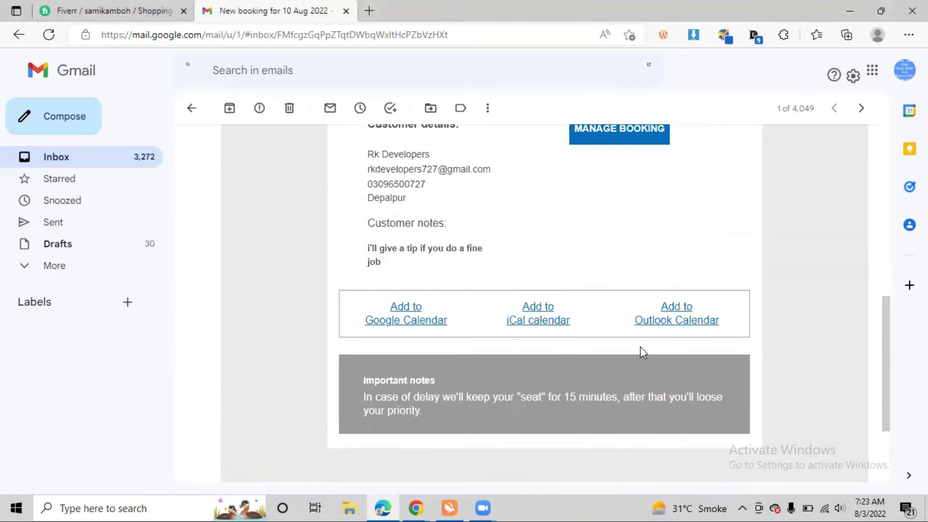
pyautogui.scroll(3, 656, 164)
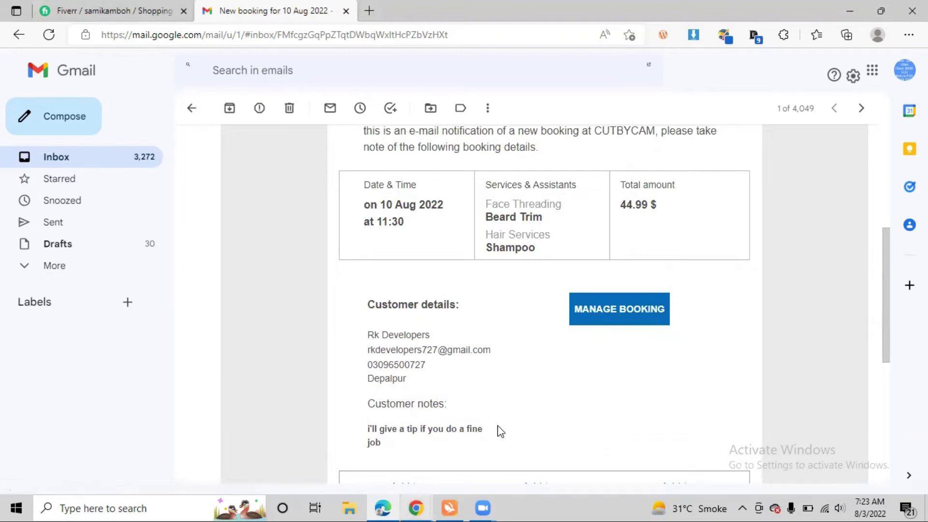
pyautogui.moveTo(421, 506)
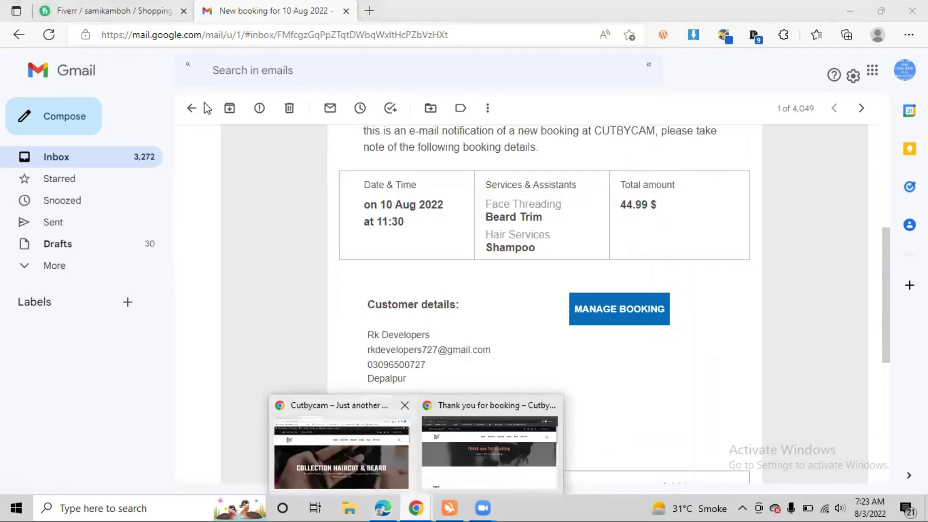
pyautogui.click(319, 422)
# Step: Reload the dashboard and open Salon > Bookings, listing booking 5485 among five bookings
pyautogui.click(75, 5)
pyautogui.scroll(-3, 72, 300)
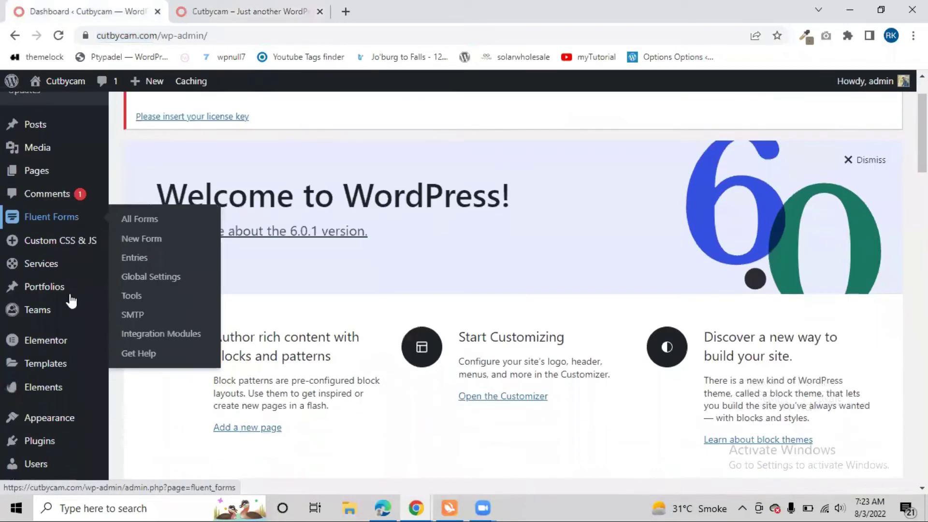
pyautogui.click(58, 35)
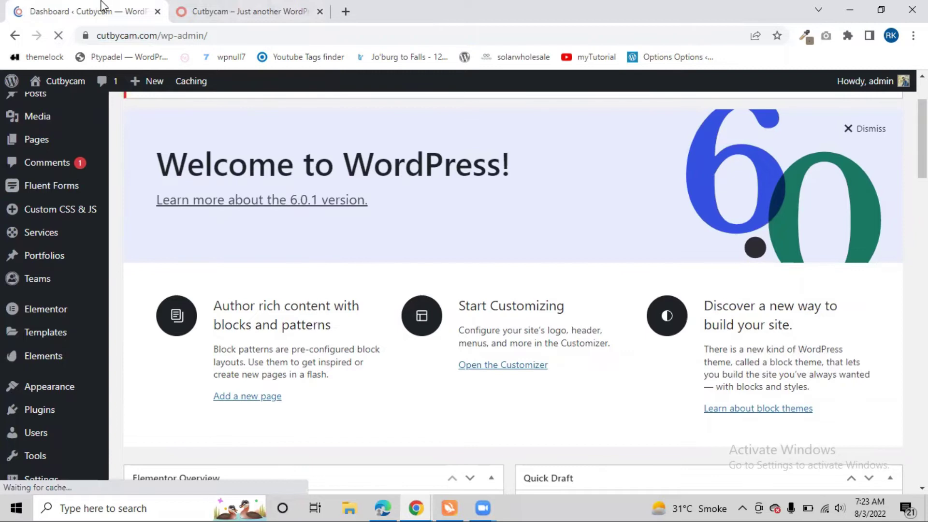
pyautogui.scroll(-4, 6, 282)
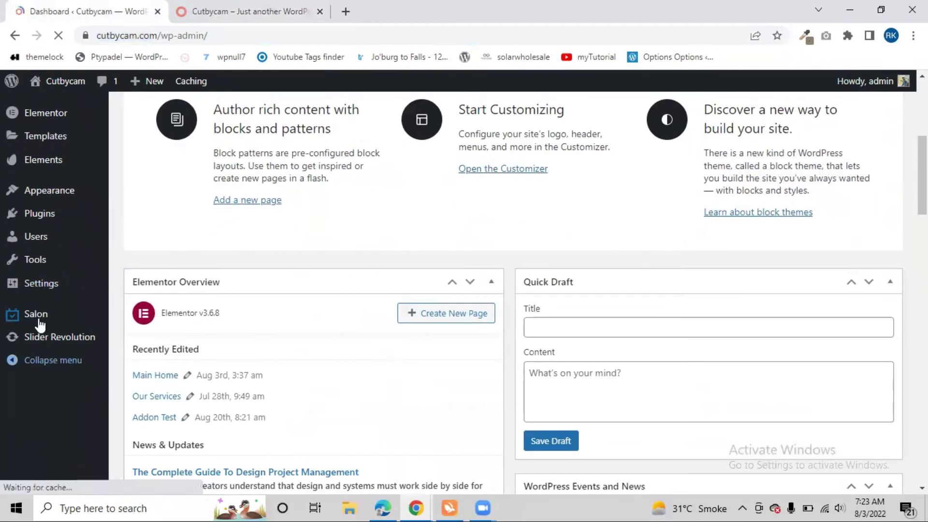
pyautogui.scroll(-3, 72, 429)
pyautogui.moveTo(72, 429)
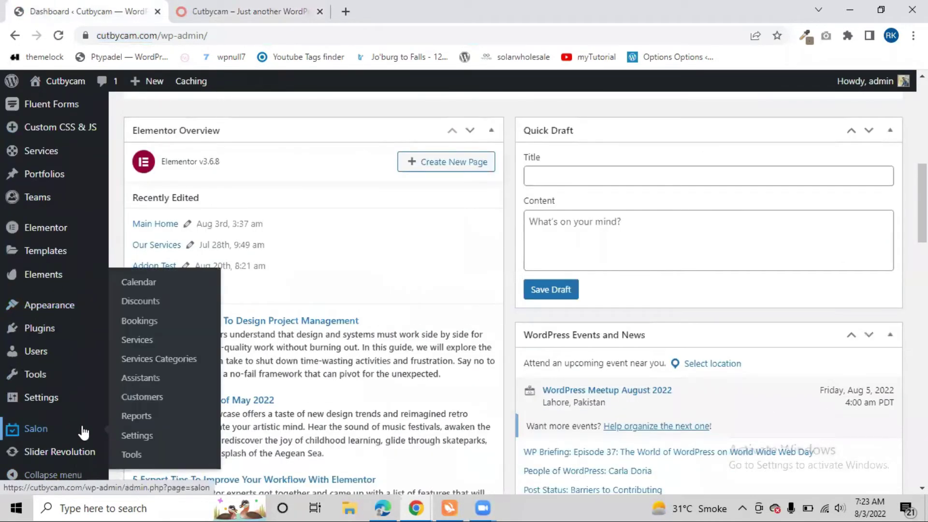
pyautogui.click(145, 319)
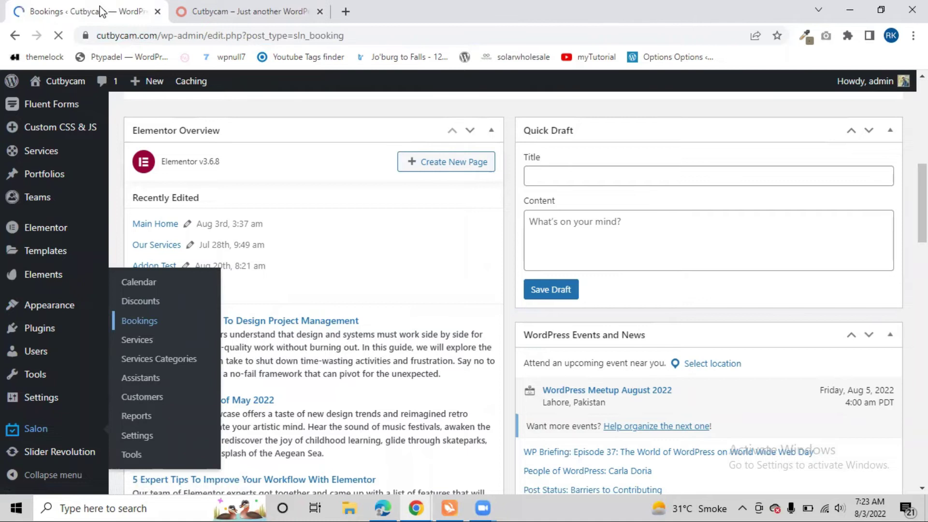
pyautogui.scroll(-2, 257, 199)
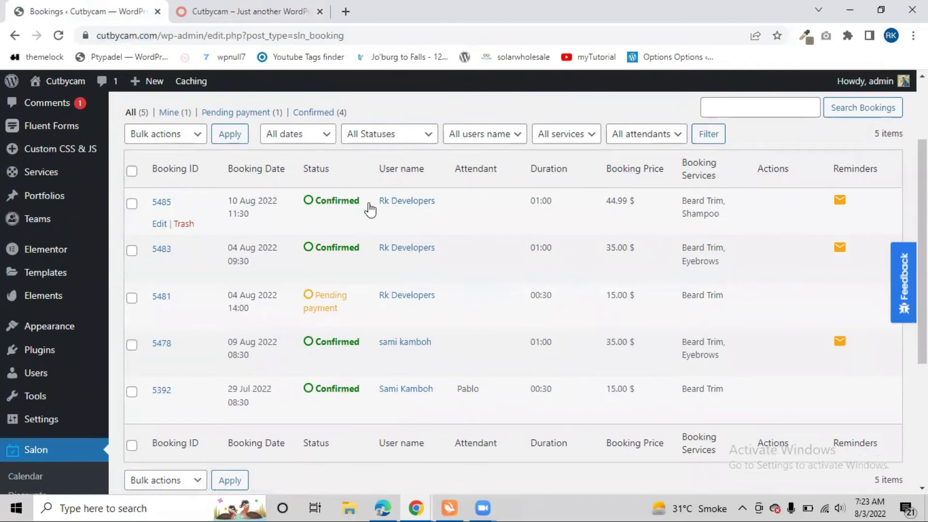
# Step: Open booking 5485 for editing and view its status choices, leaving it Confirmed
pyautogui.click(159, 225)
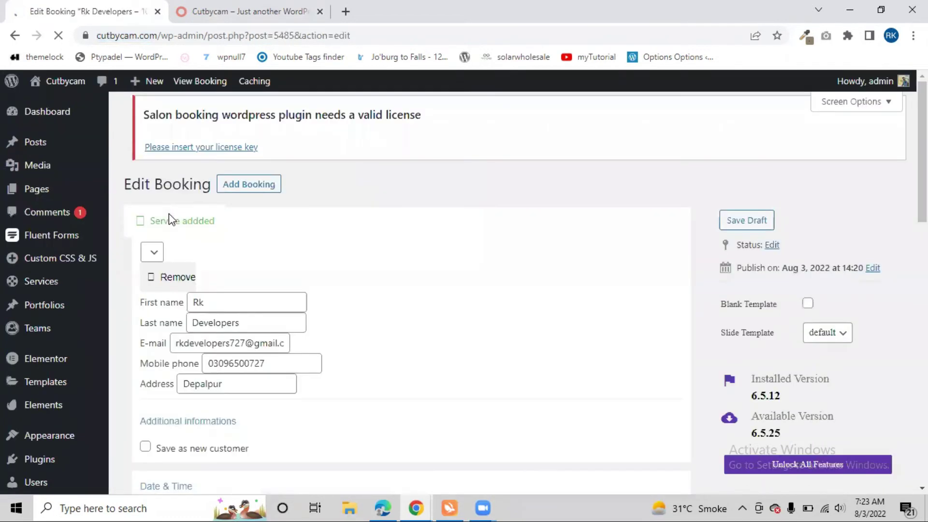
pyautogui.scroll(-2, 263, 242)
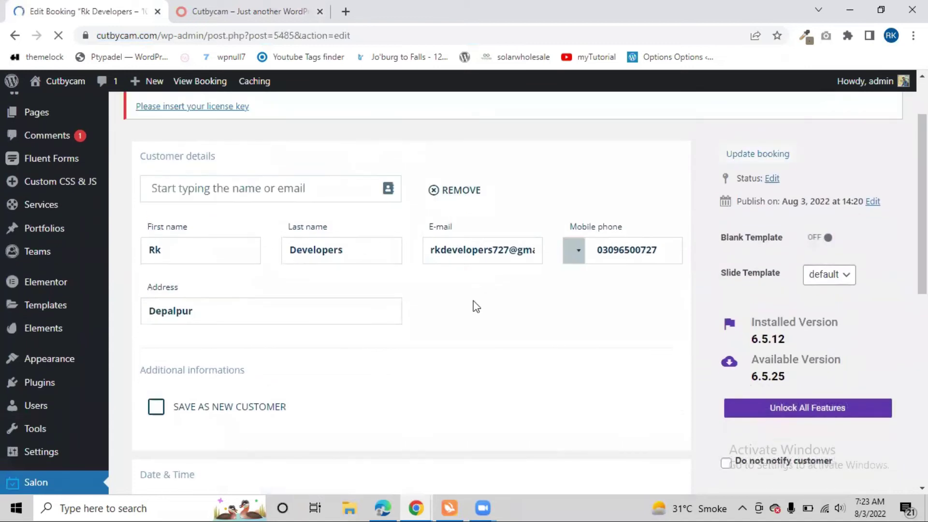
pyautogui.scroll(-3, 474, 307)
pyautogui.scroll(-3, 284, 336)
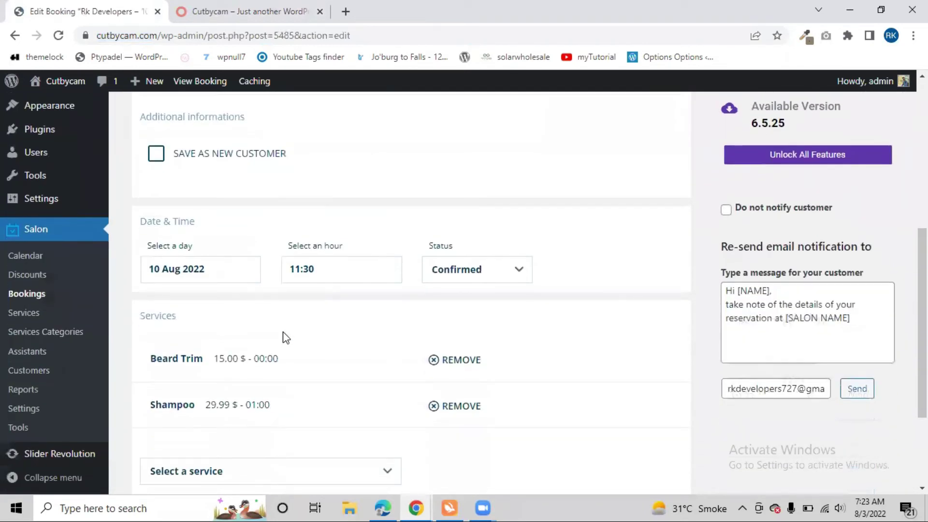
pyautogui.click(477, 267)
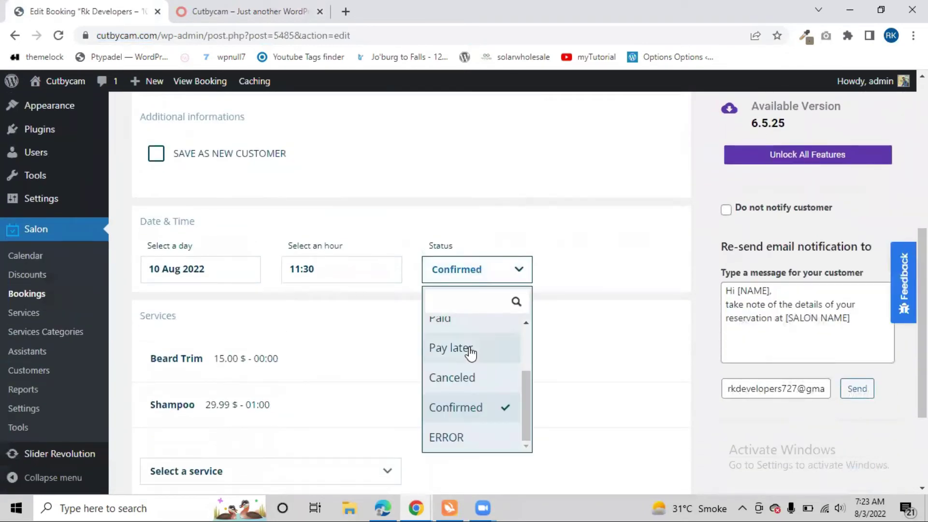
pyautogui.scroll(2, 464, 348)
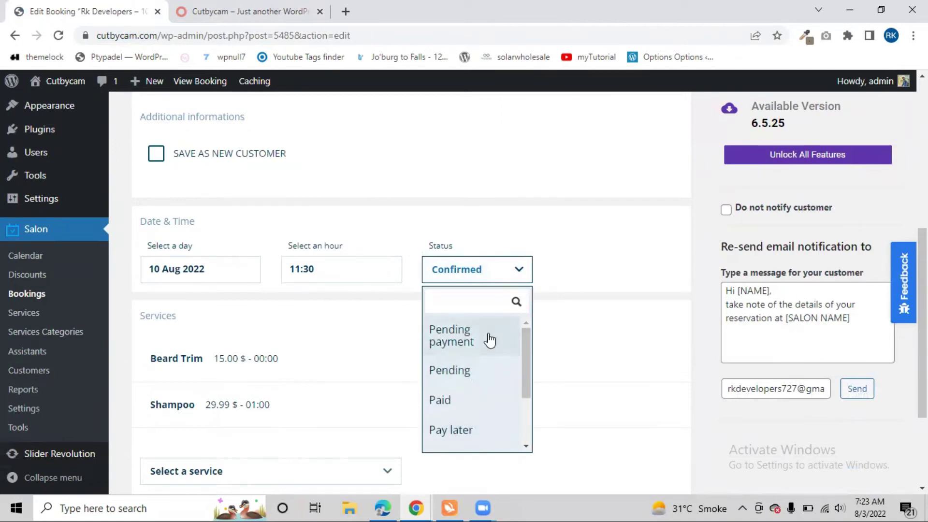
pyautogui.scroll(-3, 476, 370)
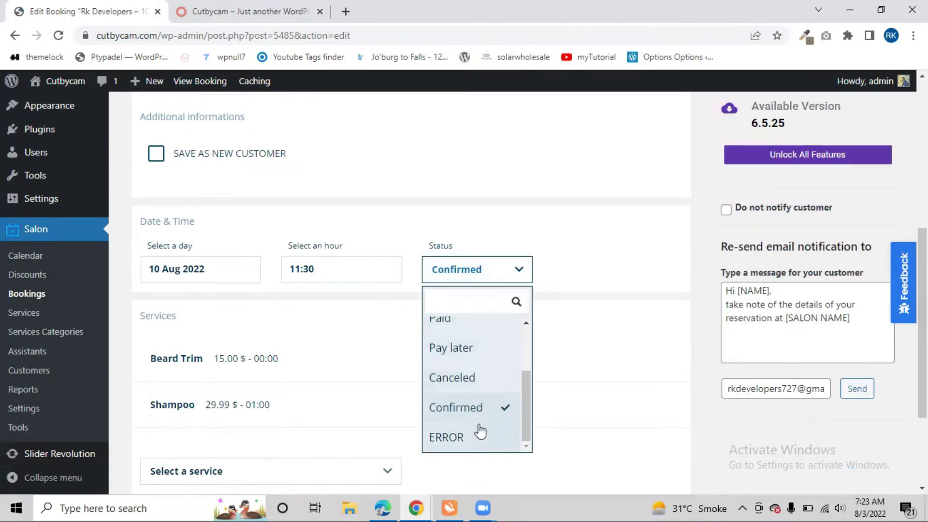
pyautogui.scroll(2, 493, 379)
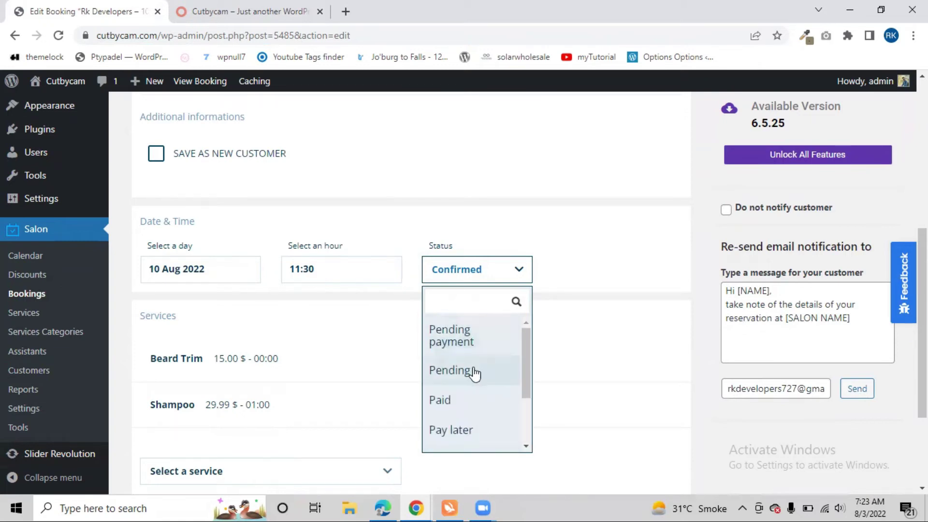
pyautogui.scroll(-3, 476, 386)
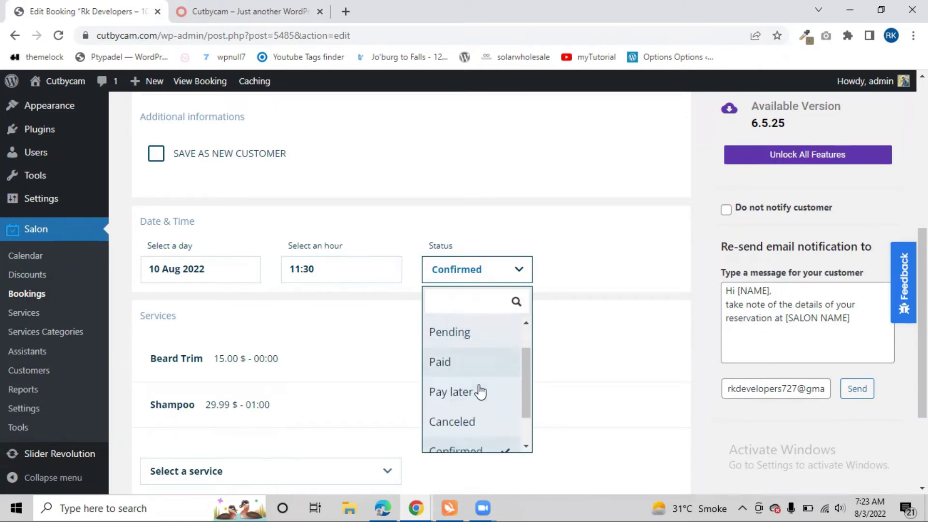
pyautogui.click(388, 331)
pyautogui.scroll(-3, 386, 343)
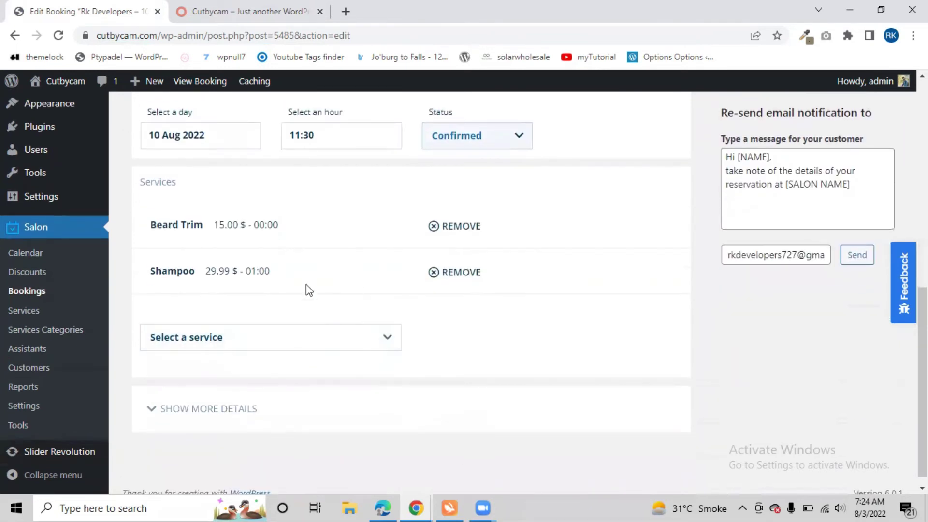
# Step: Look at the list of services to add and close it without adding any
pyautogui.click(242, 335)
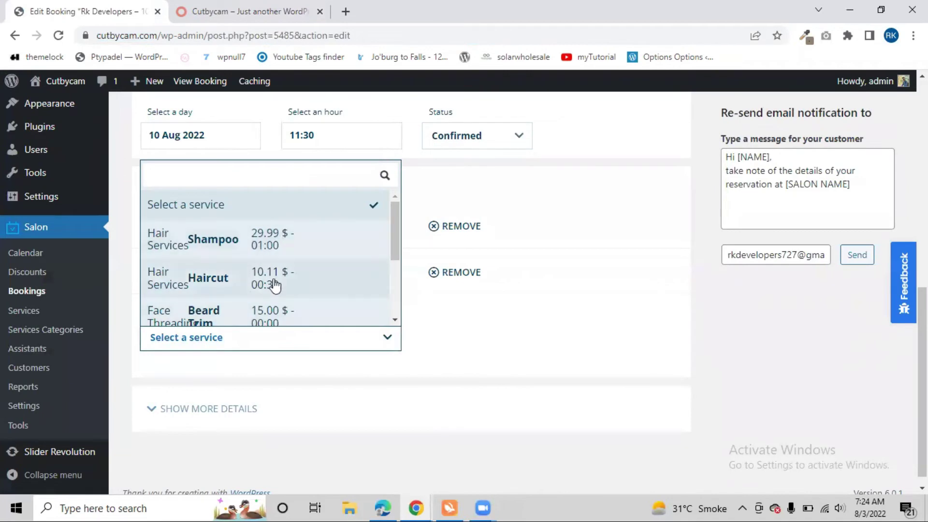
pyautogui.click(502, 384)
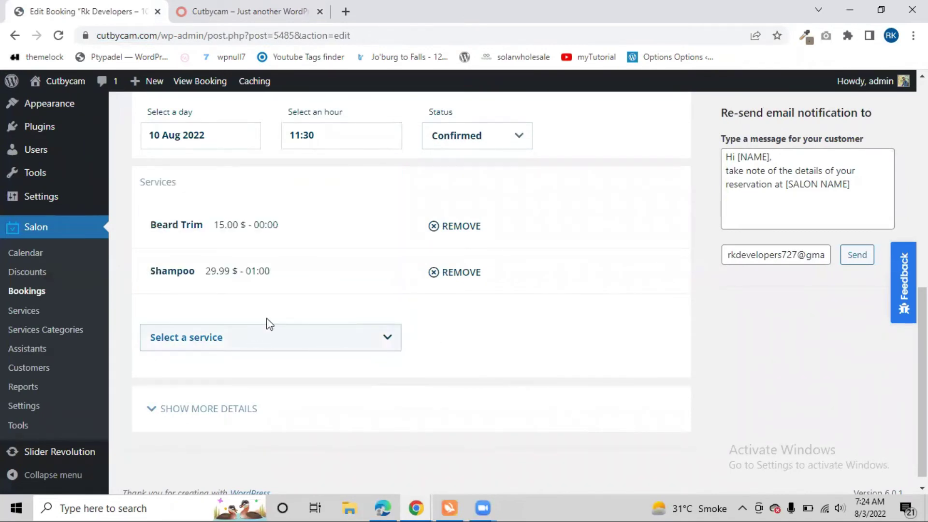
pyautogui.scroll(-1, 531, 324)
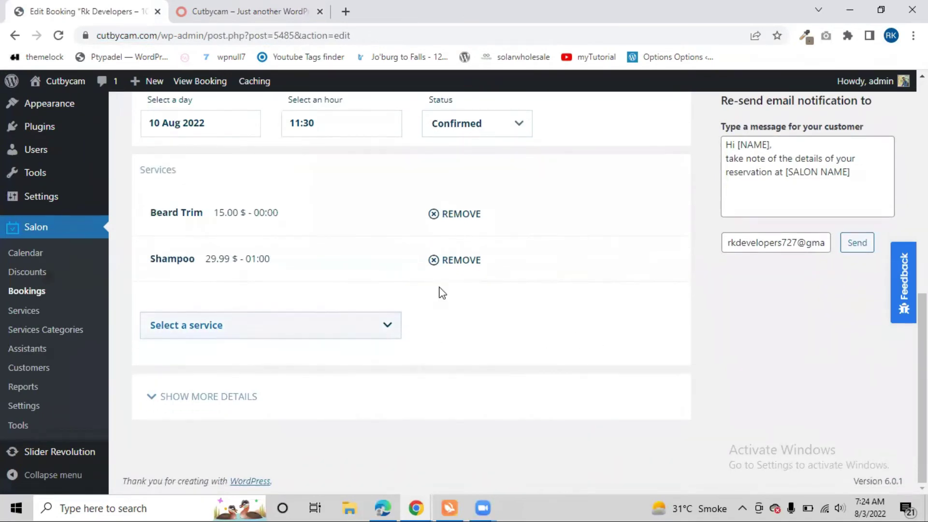
pyautogui.scroll(3, 410, 278)
pyautogui.scroll(-2, 282, 198)
pyautogui.scroll(10, 283, 198)
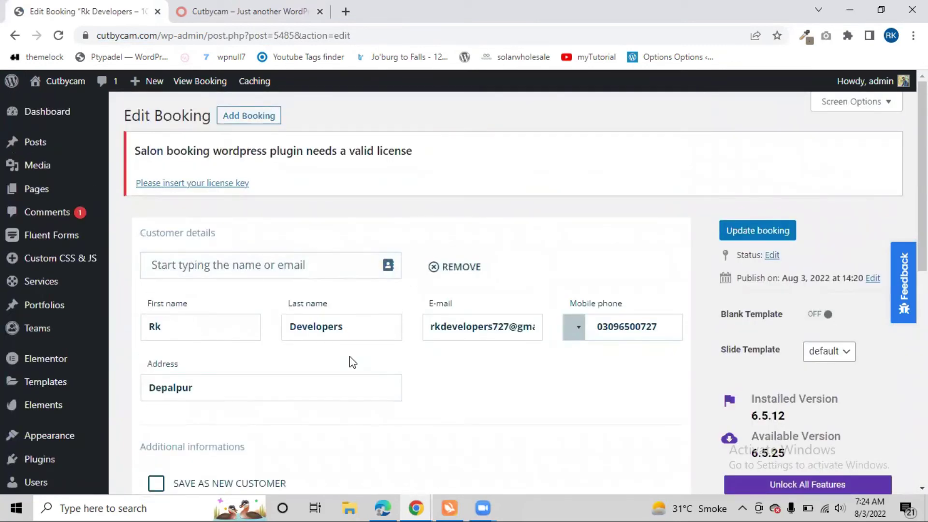
pyautogui.scroll(-8, 348, 363)
# Step: Set booking 5485's status to Canceled and save it with Update booking
pyautogui.click(475, 189)
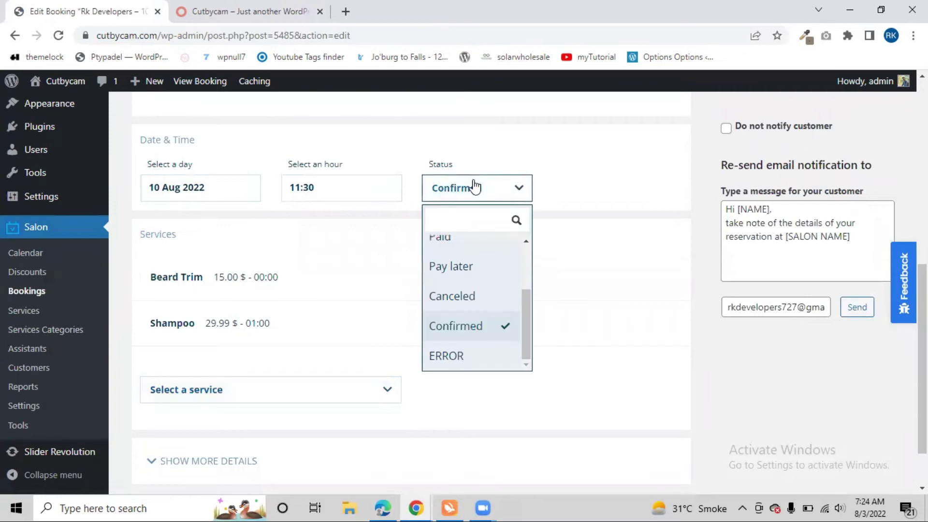
pyautogui.scroll(2, 455, 275)
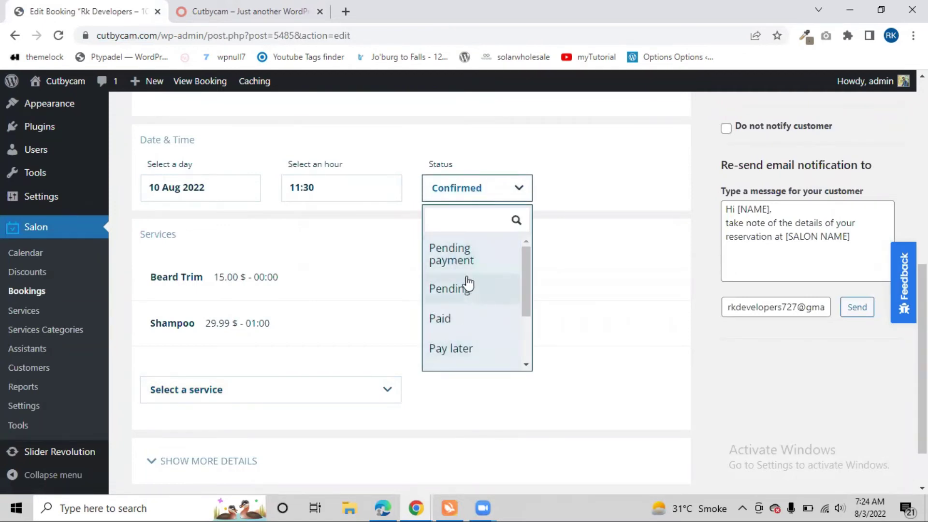
pyautogui.scroll(-3, 477, 300)
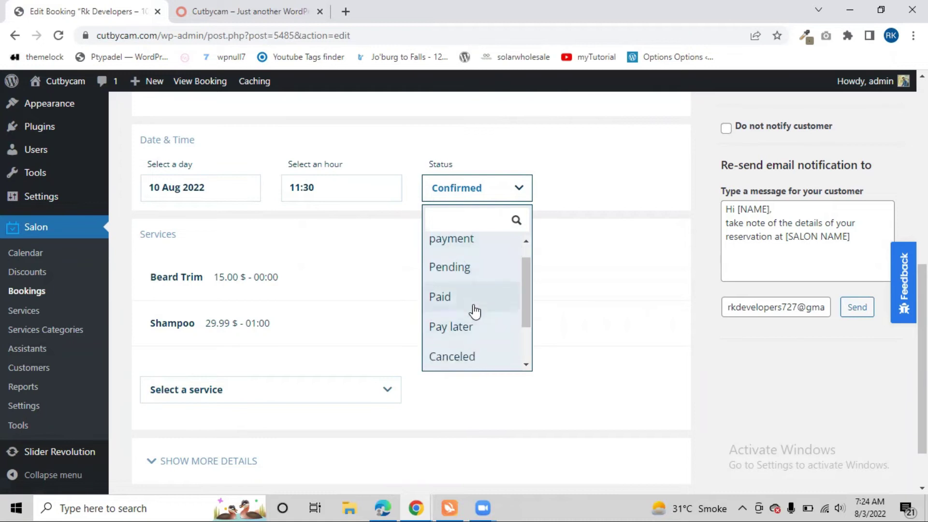
pyautogui.click(462, 298)
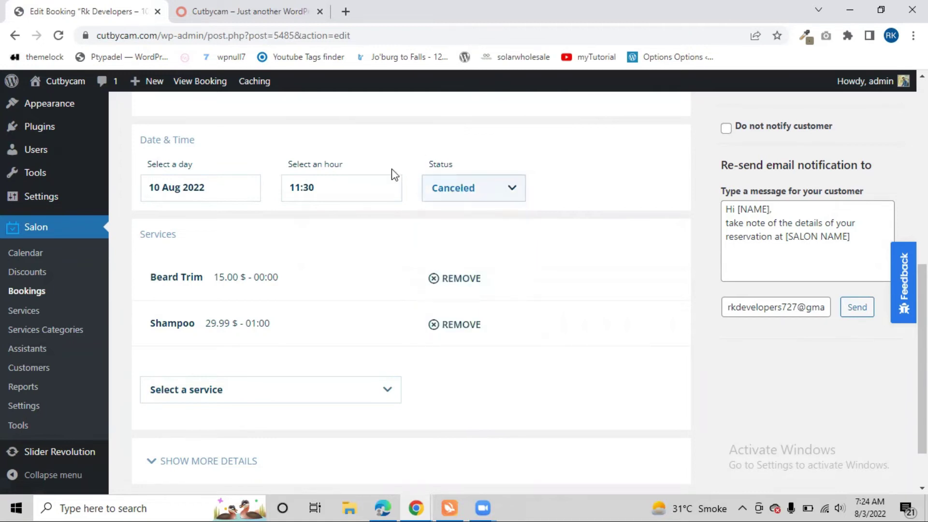
pyautogui.scroll(-2, 363, 314)
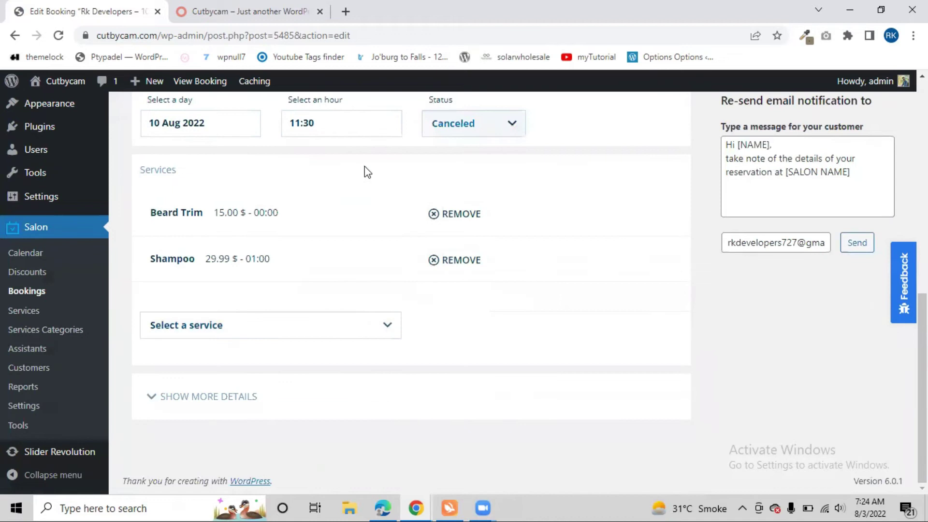
pyautogui.scroll(9, 714, 293)
pyautogui.click(751, 186)
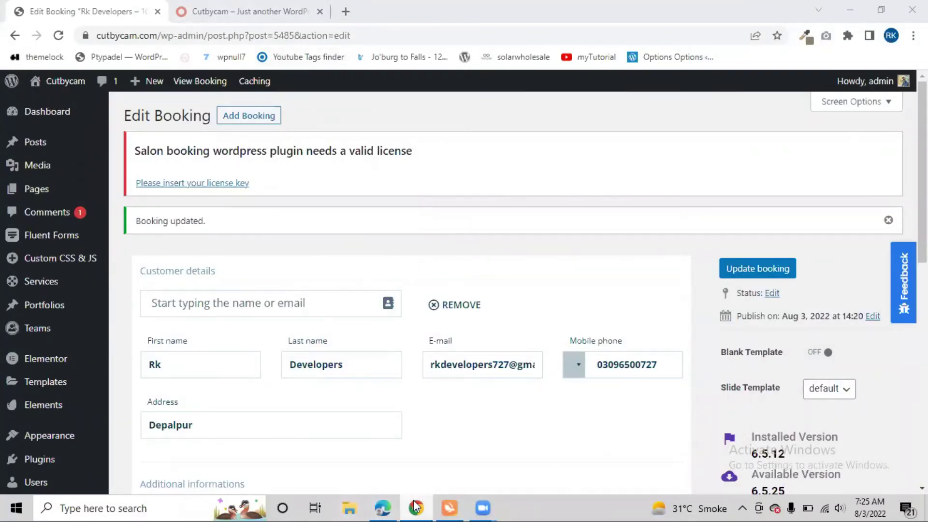
# Step: Go to the Gmail tab and switch to the customer's mail account
pyautogui.moveTo(418, 507)
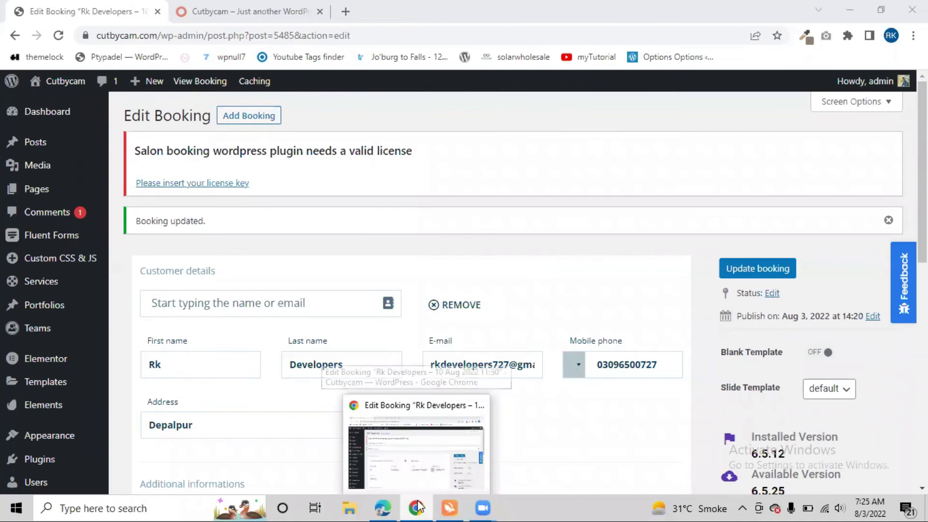
pyautogui.click(417, 507)
pyautogui.click(285, 10)
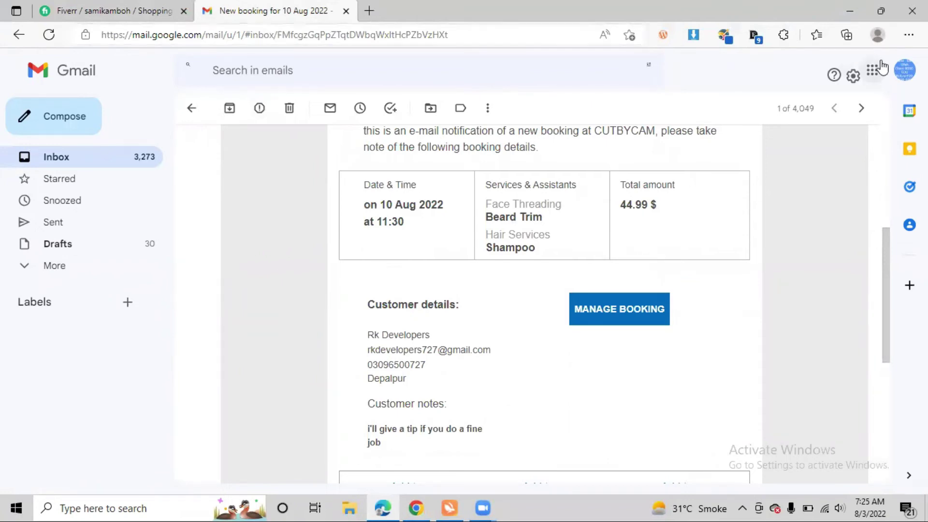
pyautogui.click(904, 70)
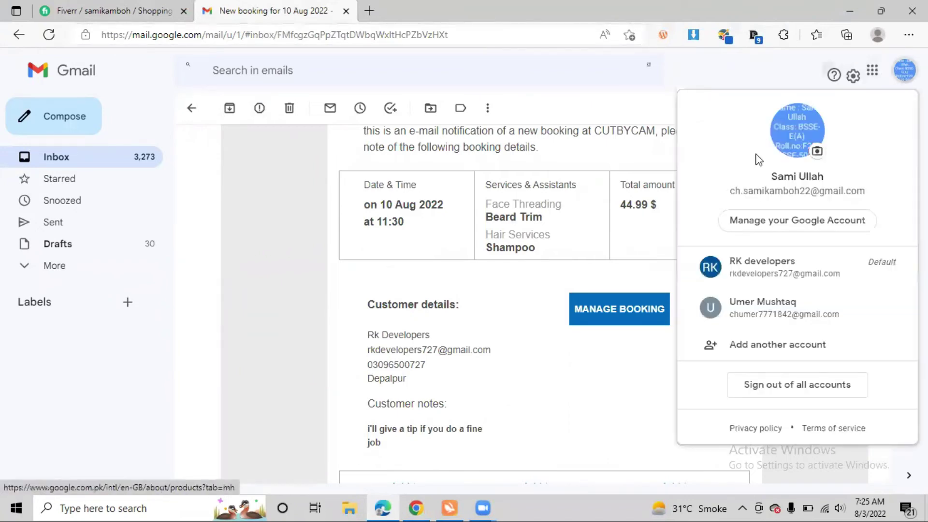
pyautogui.click(779, 265)
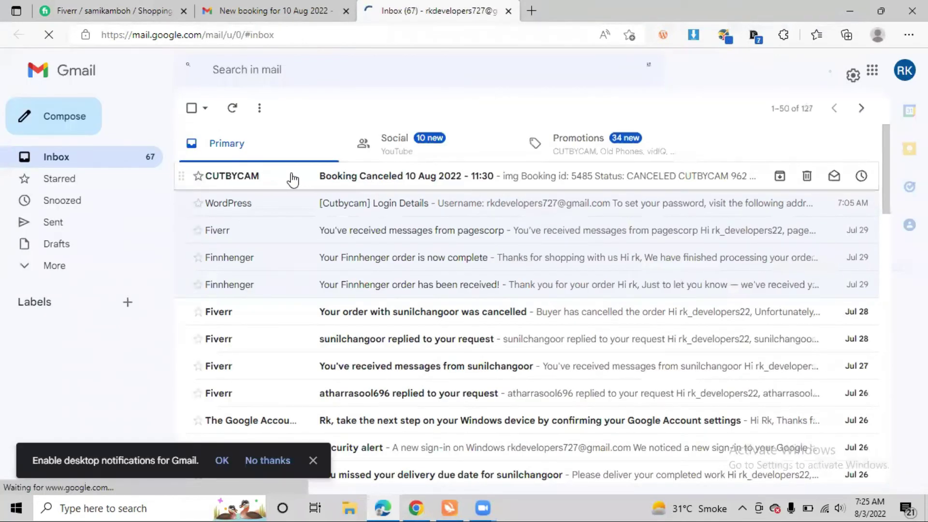
# Step: Open the CUTBYCAM Booking Canceled email and check its Status CANCELED line
pyautogui.click(244, 175)
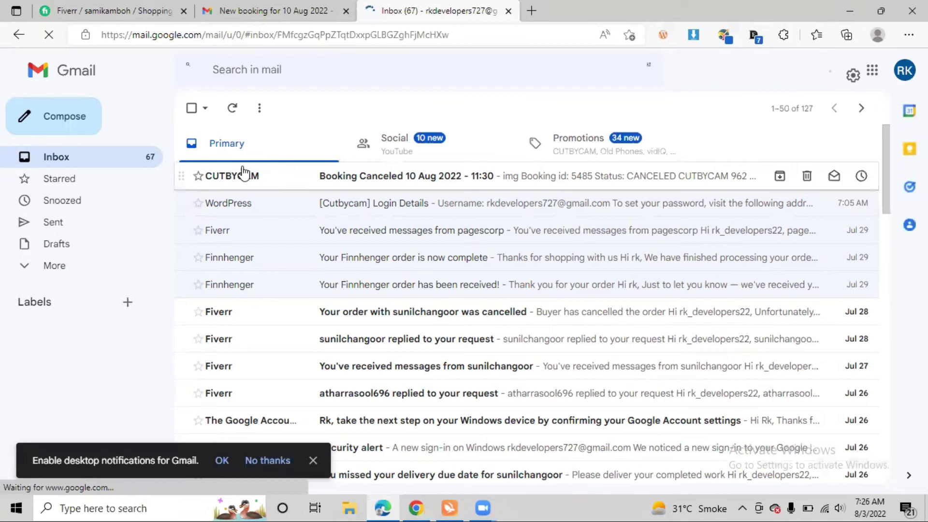
pyautogui.scroll(-3, 445, 283)
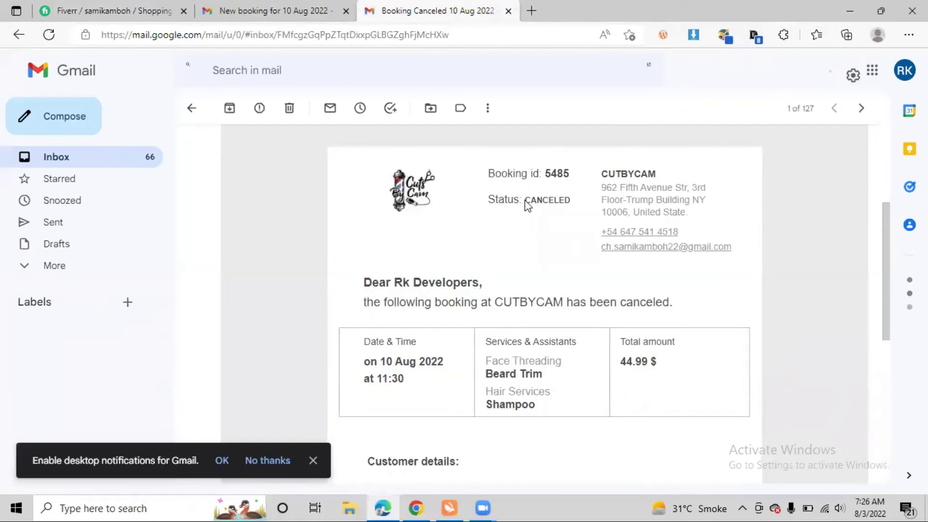
pyautogui.tripleClick(558, 196)
pyautogui.scroll(-3, 491, 279)
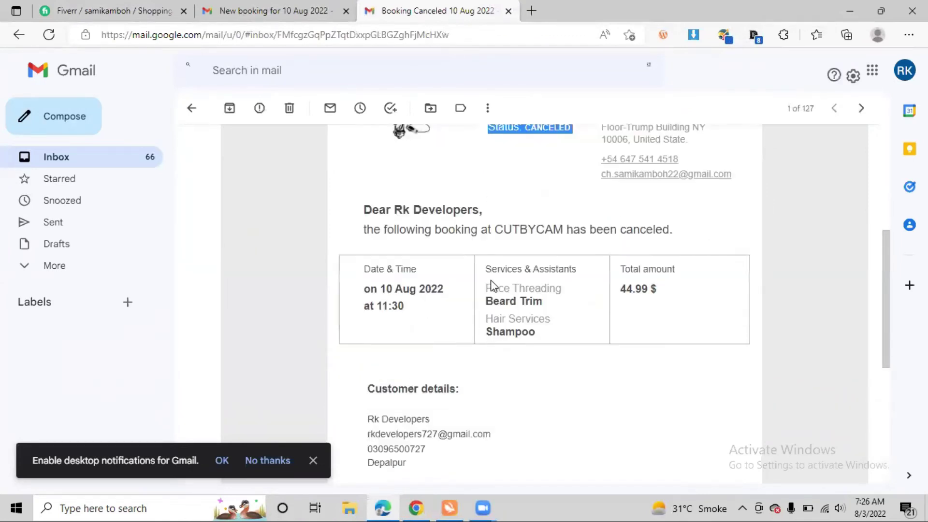
pyautogui.scroll(1, 489, 224)
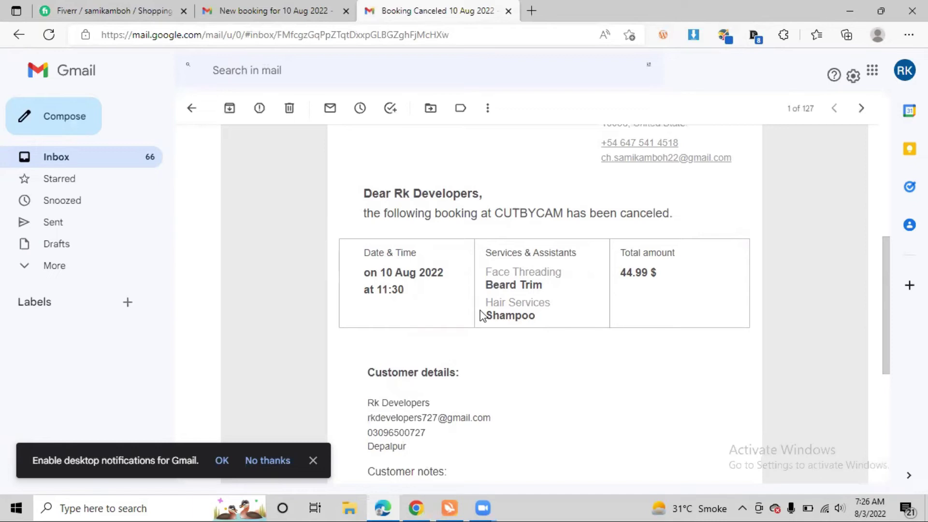
pyautogui.scroll(1, 482, 315)
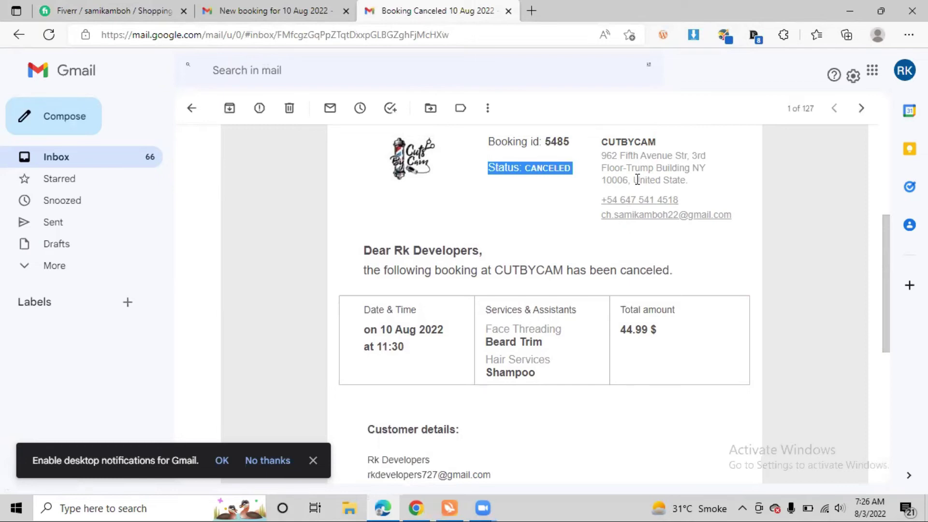
# Step: Dismiss the desktop notifications prompt and return to the WordPress booking editor
pyautogui.click(312, 460)
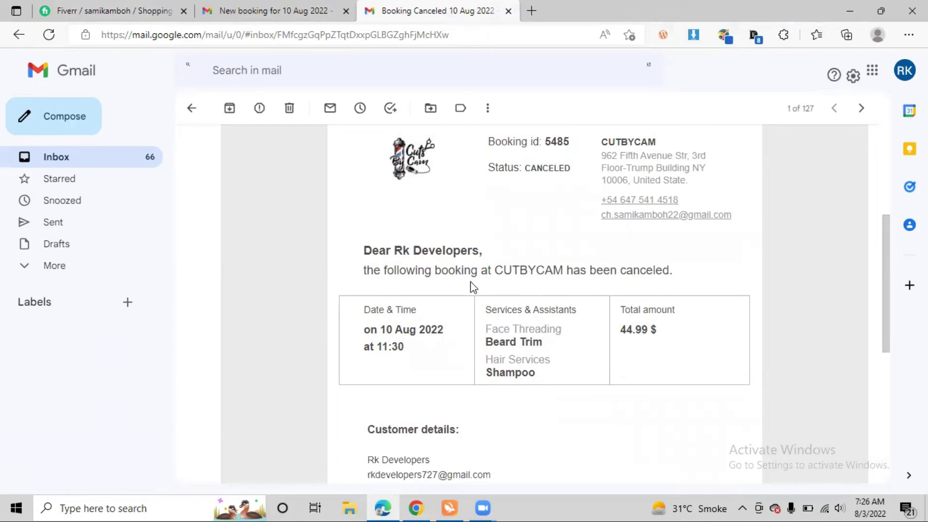
pyautogui.scroll(4, 473, 286)
pyautogui.scroll(-3, 472, 286)
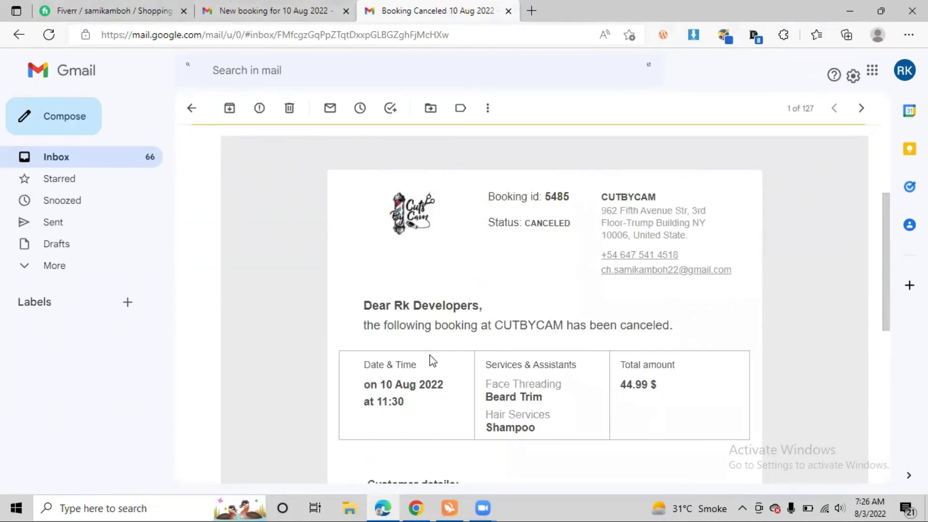
pyautogui.click(415, 507)
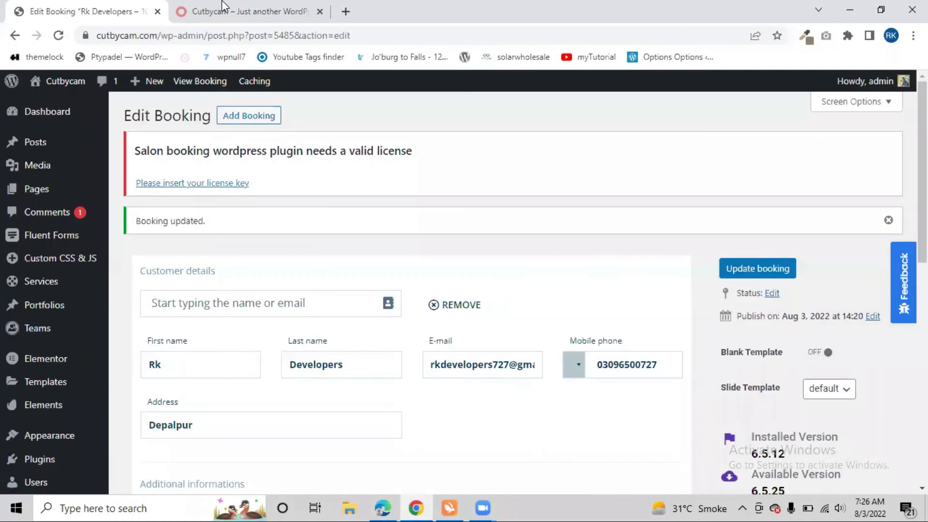
# Step: Open the Salon Services list in a new browser tab
pyautogui.scroll(-5, 37, 327)
pyautogui.scroll(-2, 63, 340)
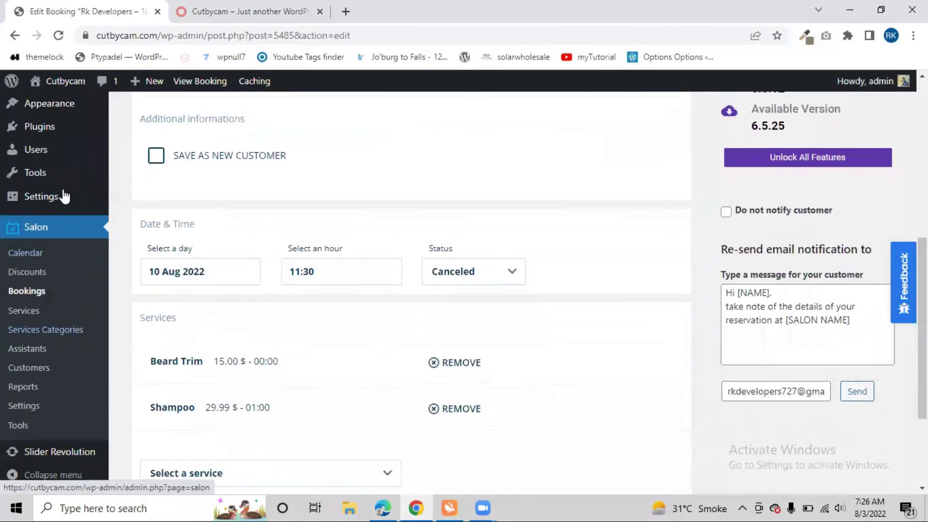
pyautogui.rightClick(57, 313)
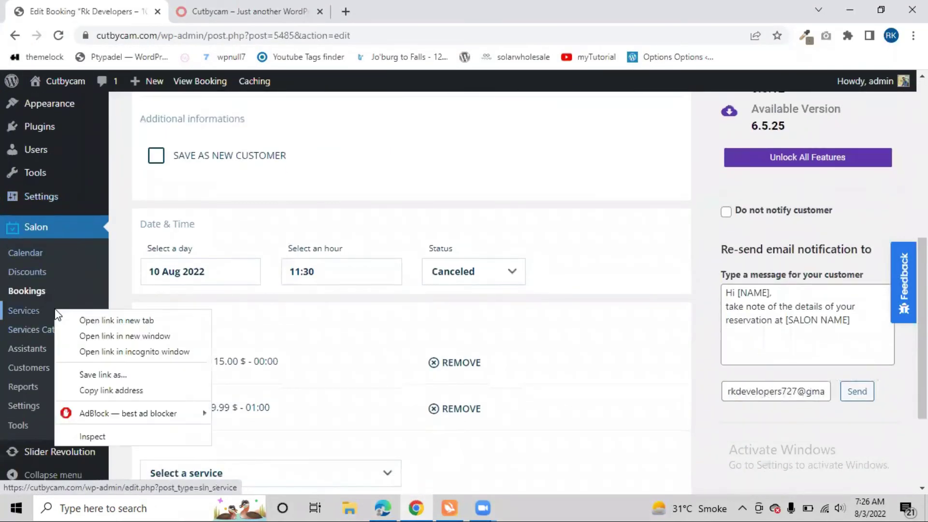
pyautogui.click(92, 320)
pyautogui.click(389, 7)
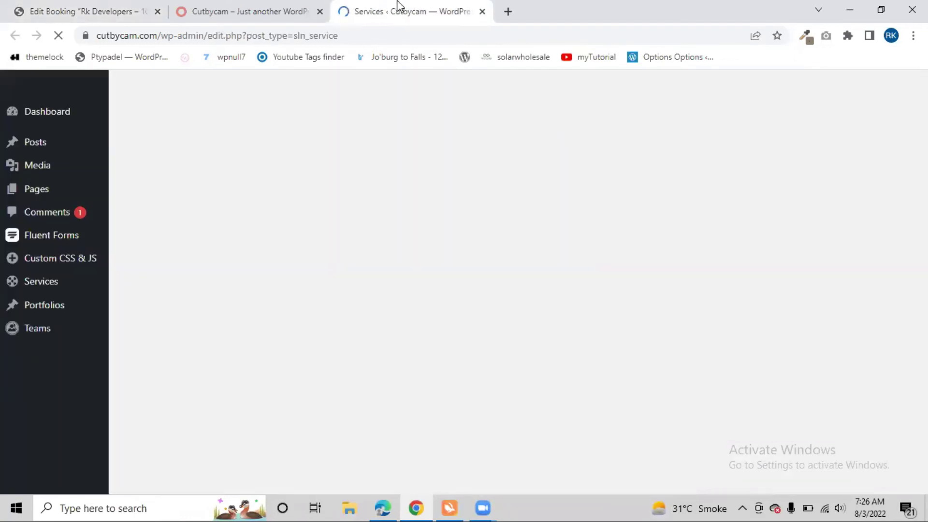
# Step: Review the six salon services and their prices, then go to Service Categories
pyautogui.scroll(-3, 193, 257)
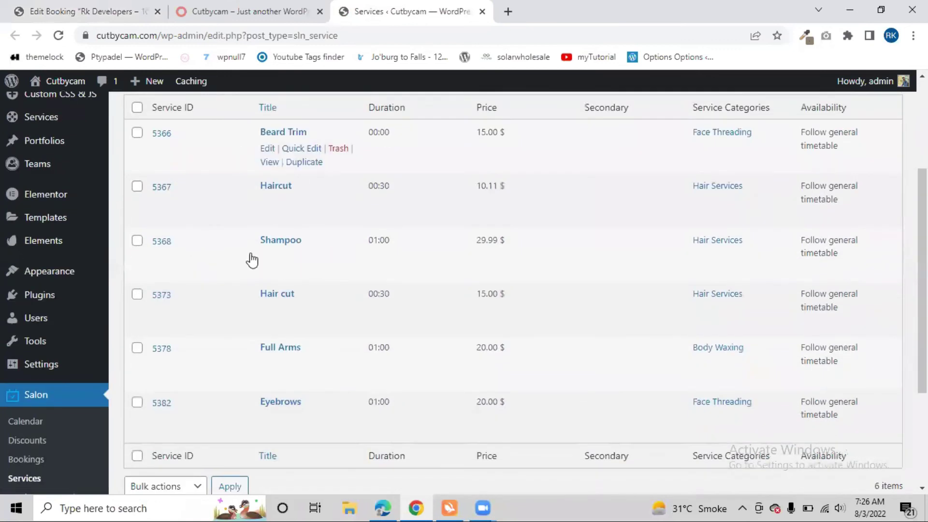
pyautogui.scroll(2, 153, 265)
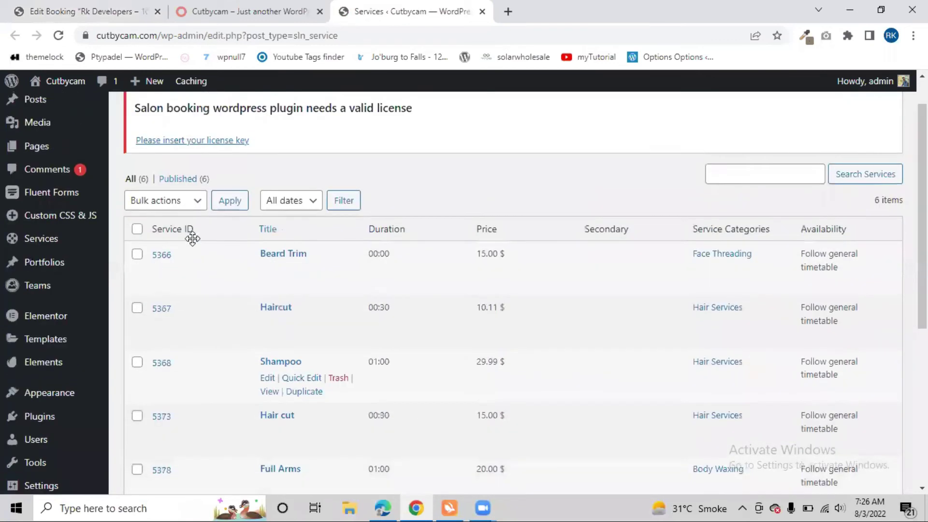
pyautogui.scroll(-1, 797, 275)
pyautogui.scroll(-2, 797, 275)
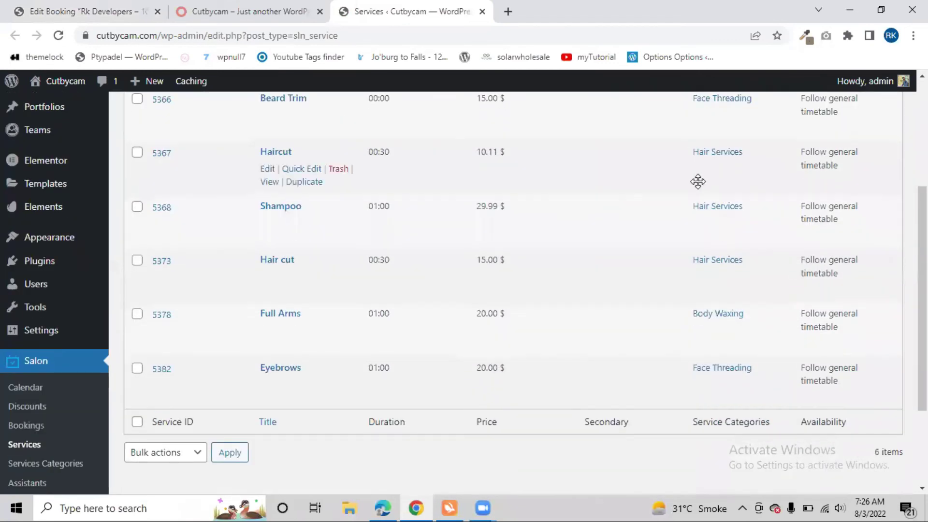
pyautogui.scroll(1, 699, 182)
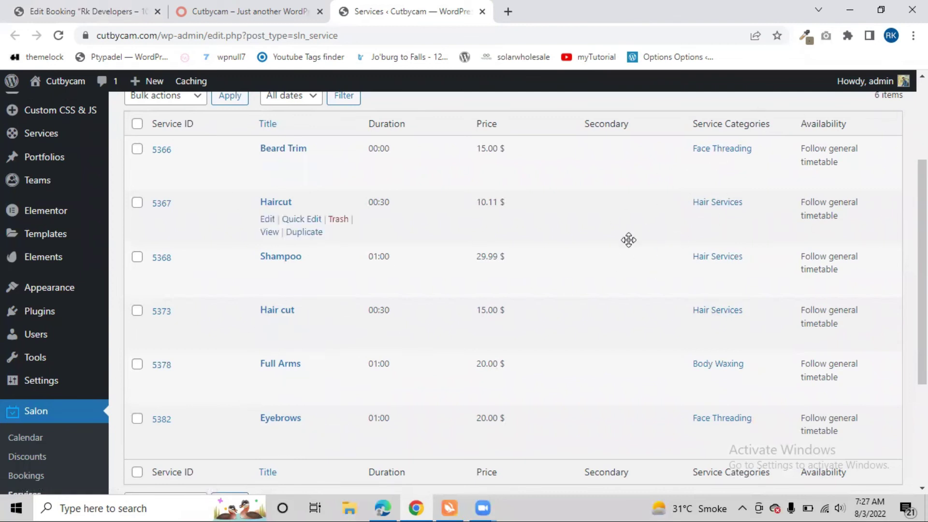
pyautogui.scroll(-4, 628, 238)
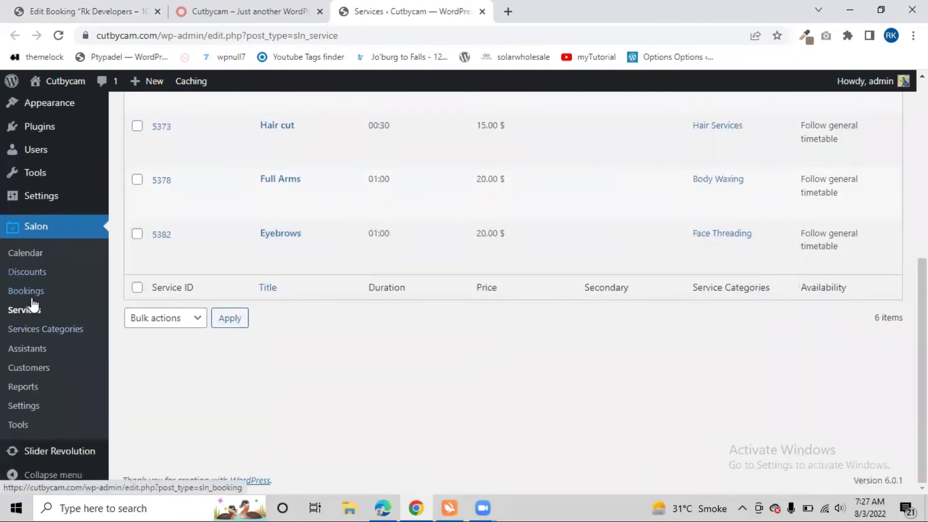
pyautogui.click(51, 327)
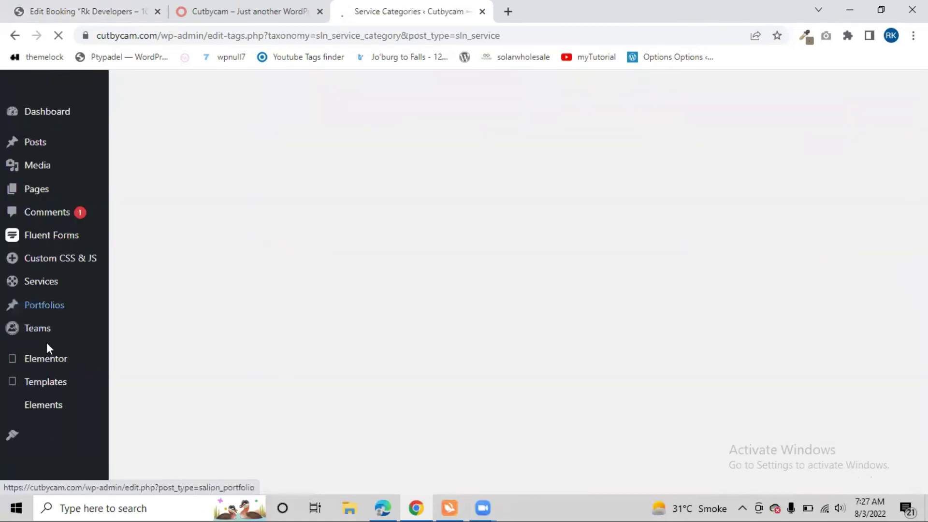
# Step: Look over the Face Threading, Body Waxing and Hair Services categories in the table
pyautogui.click(303, 271)
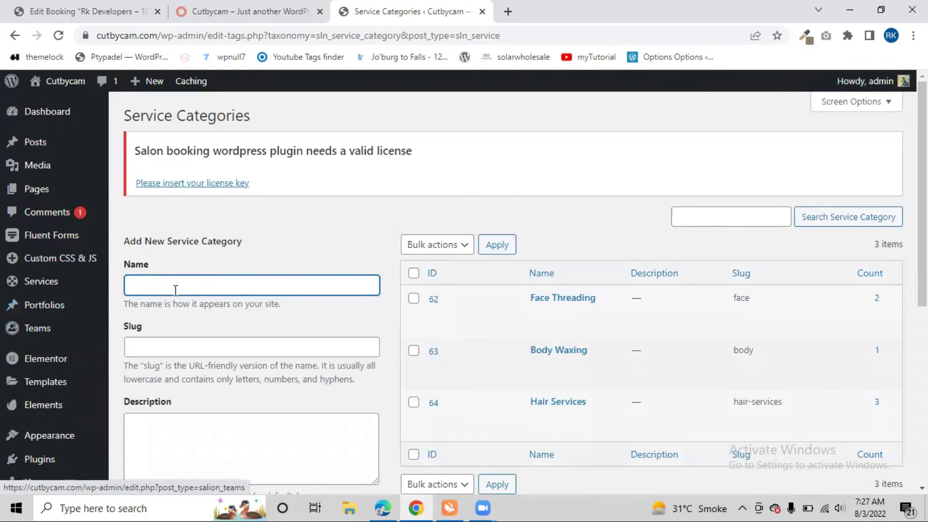
pyautogui.scroll(-3, 175, 290)
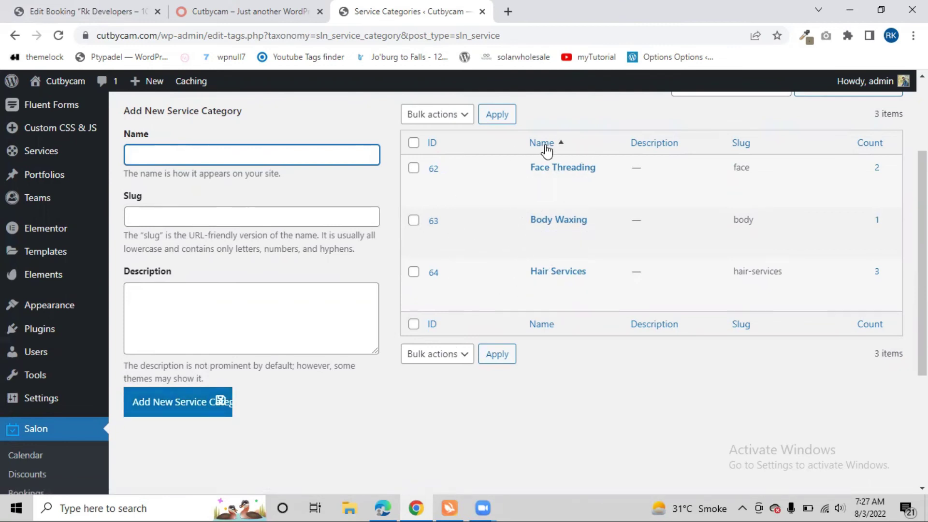
pyautogui.scroll(-4, 73, 304)
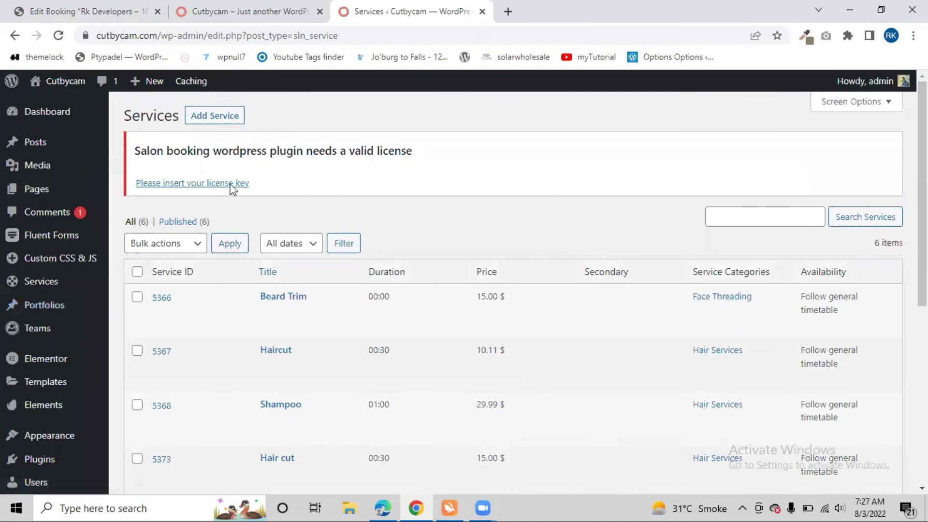
# Step: Start a new service, view Units per session and Duration (kept 00:00), and toggle Secondary
pyautogui.click(204, 119)
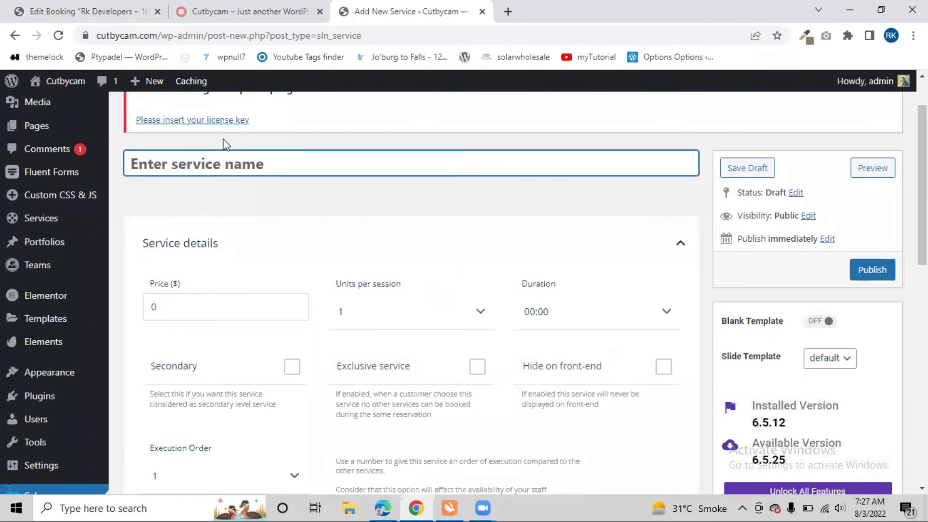
pyautogui.scroll(-2, 203, 232)
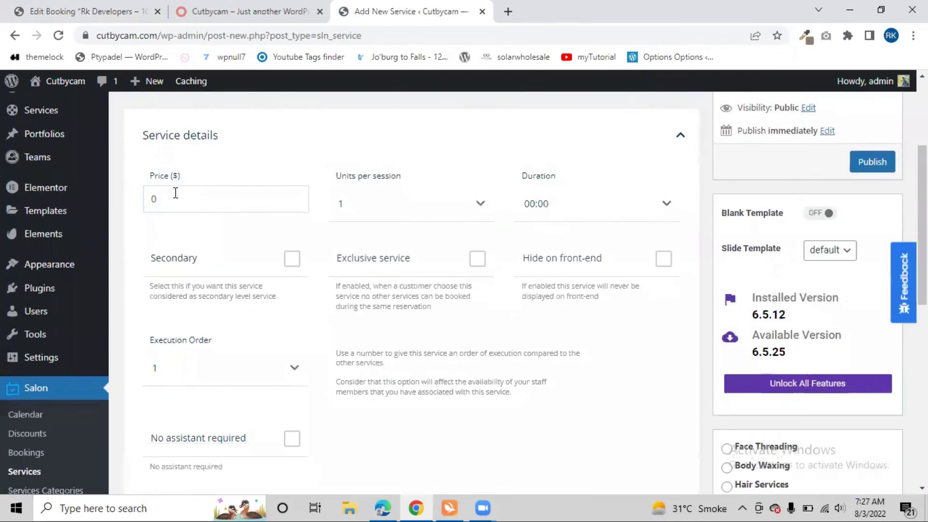
pyautogui.click(377, 205)
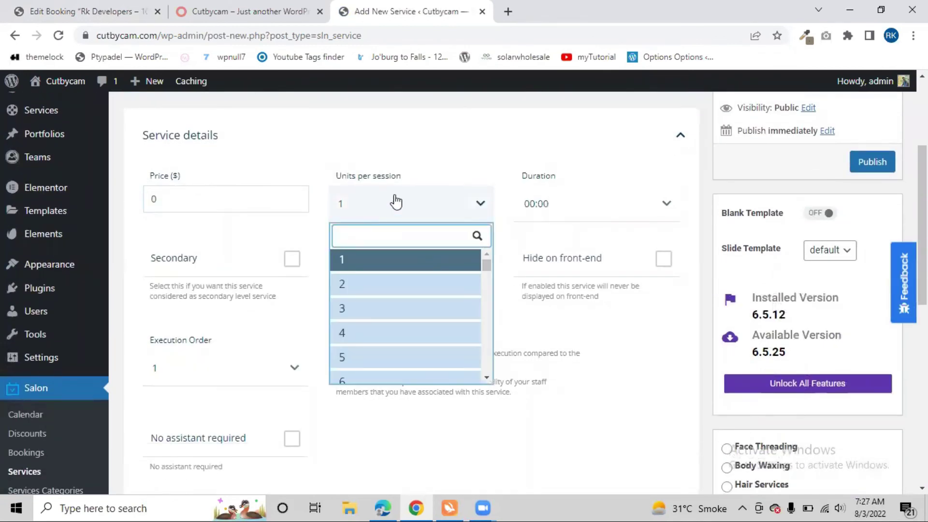
pyautogui.click(477, 156)
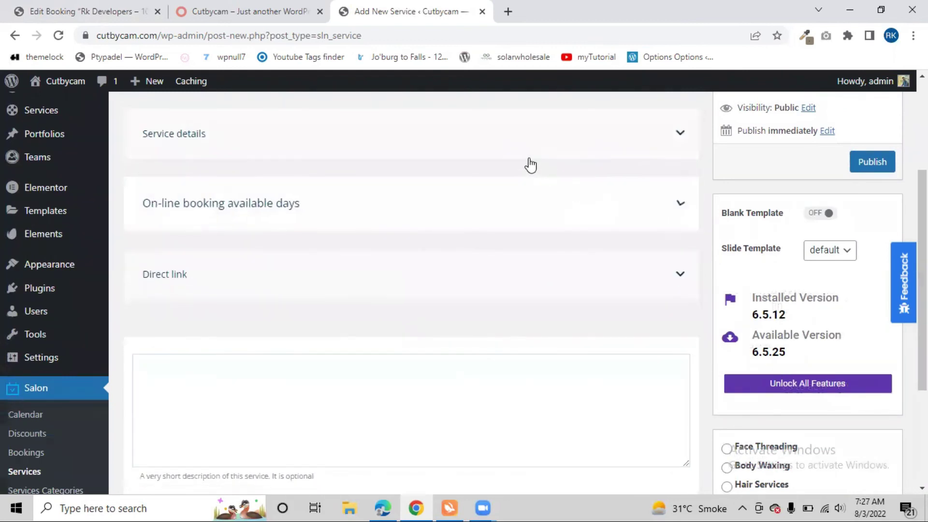
pyautogui.click(595, 131)
pyautogui.click(562, 218)
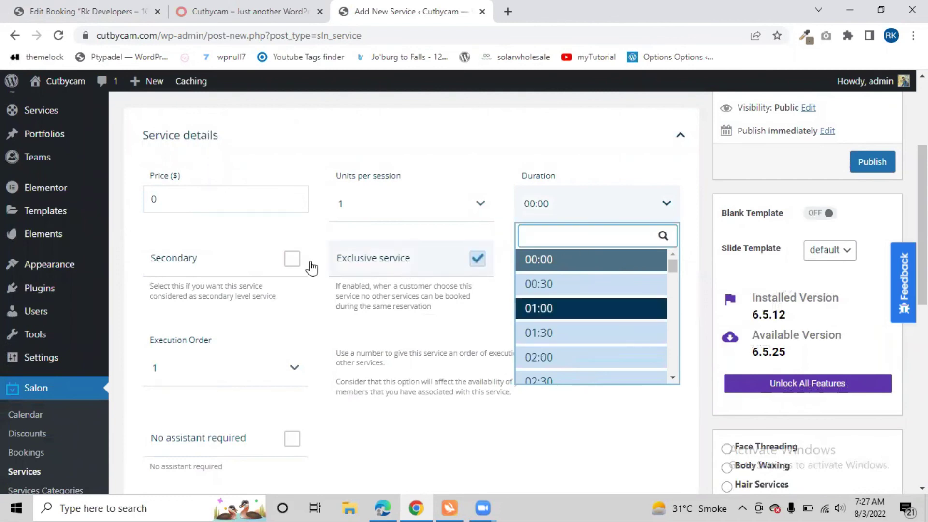
pyautogui.click(217, 231)
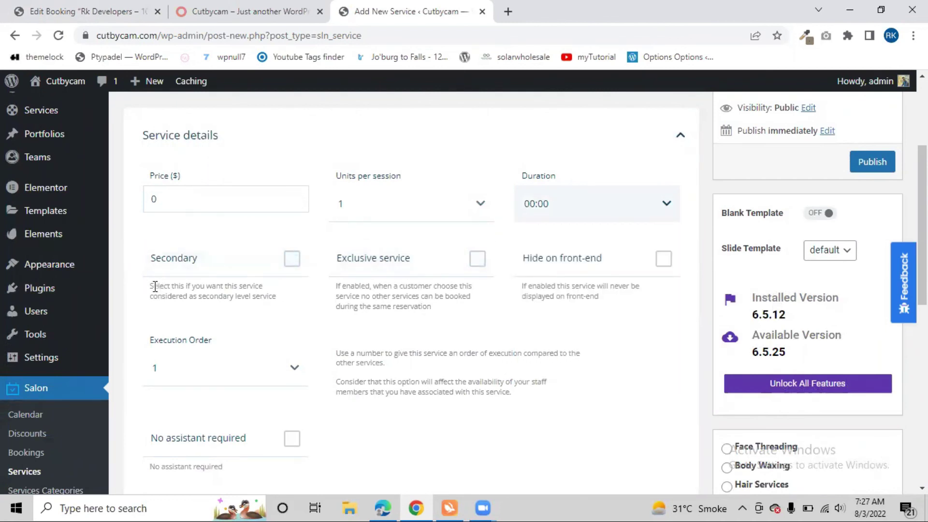
pyautogui.click(203, 262)
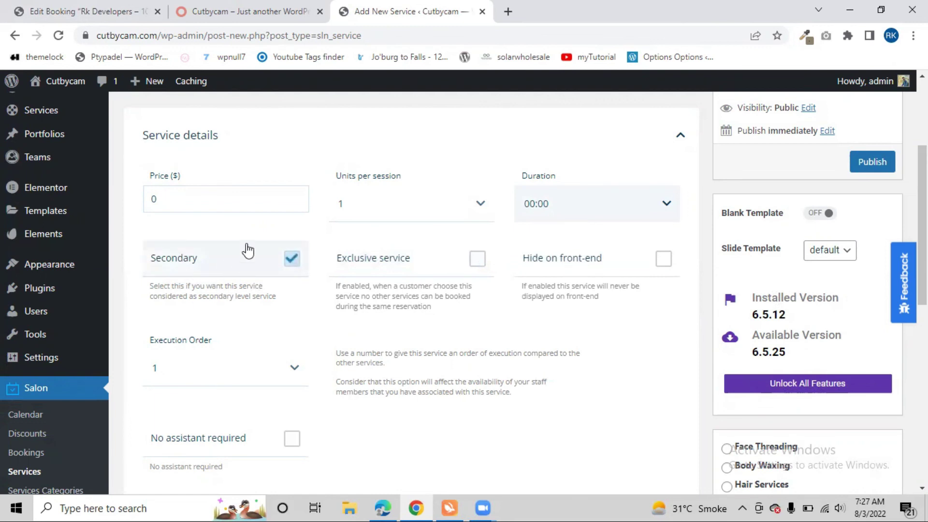
# Step: Expand and collapse the On-line booking available days and Direct link sections
pyautogui.scroll(-1, 420, 290)
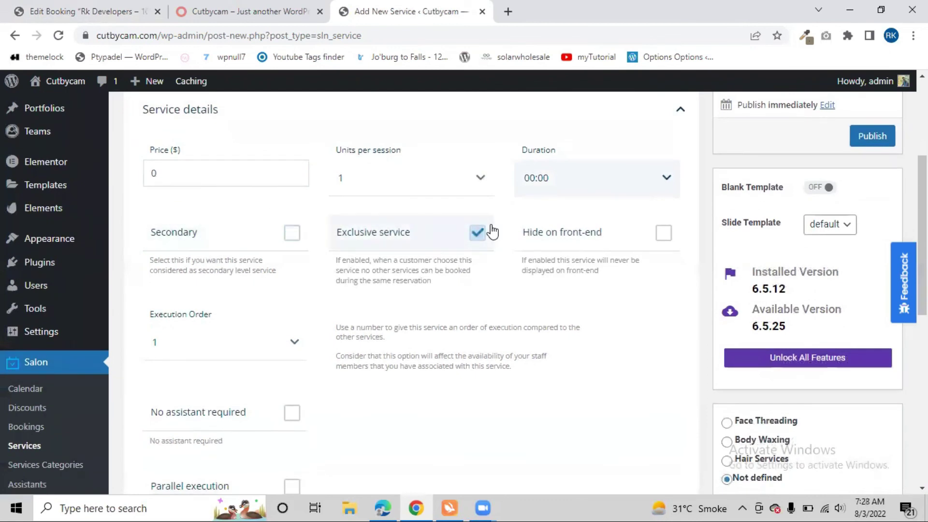
pyautogui.scroll(-3, 216, 193)
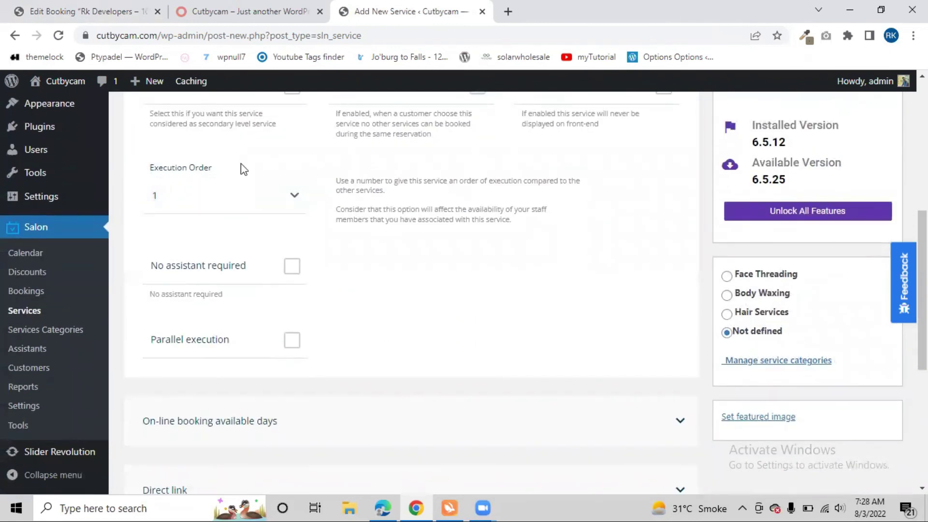
pyautogui.scroll(-3, 456, 250)
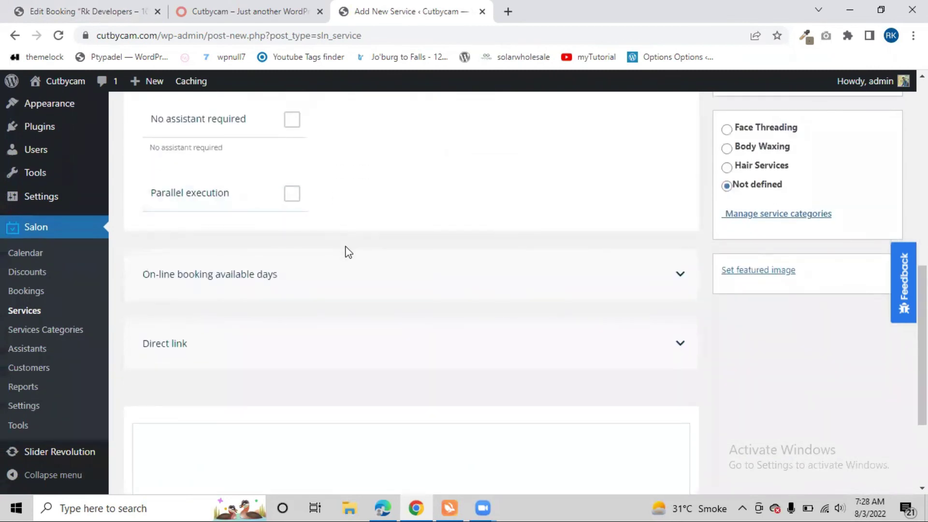
pyautogui.click(407, 260)
pyautogui.scroll(3, 540, 238)
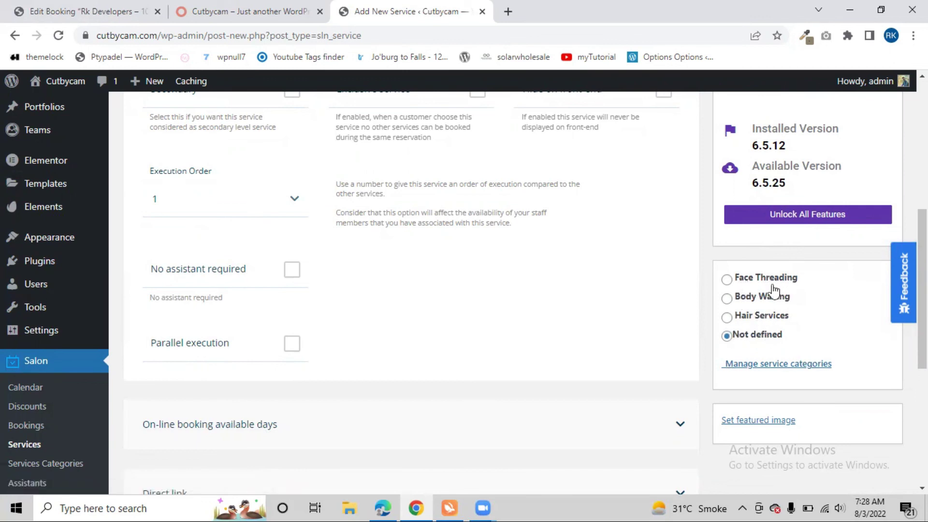
pyautogui.scroll(-5, 686, 312)
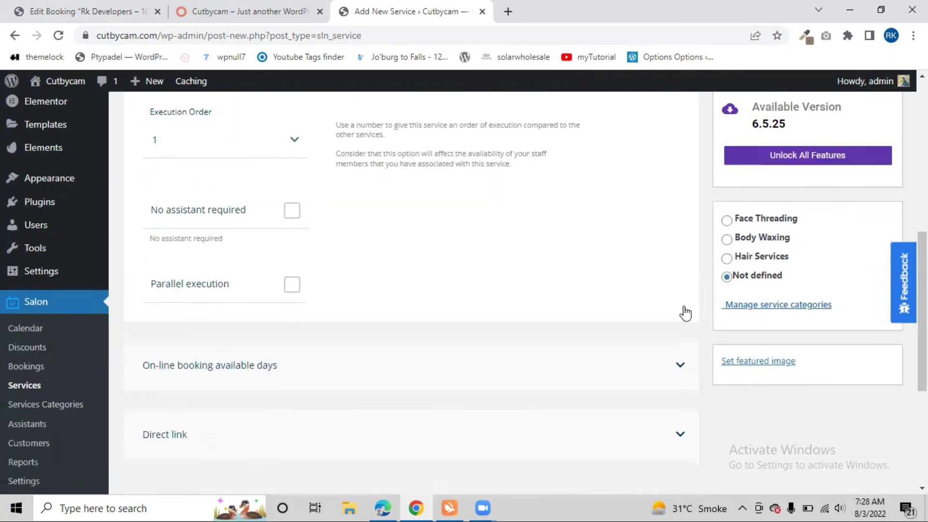
pyautogui.click(472, 286)
pyautogui.scroll(7, 731, 255)
pyautogui.scroll(4, 730, 252)
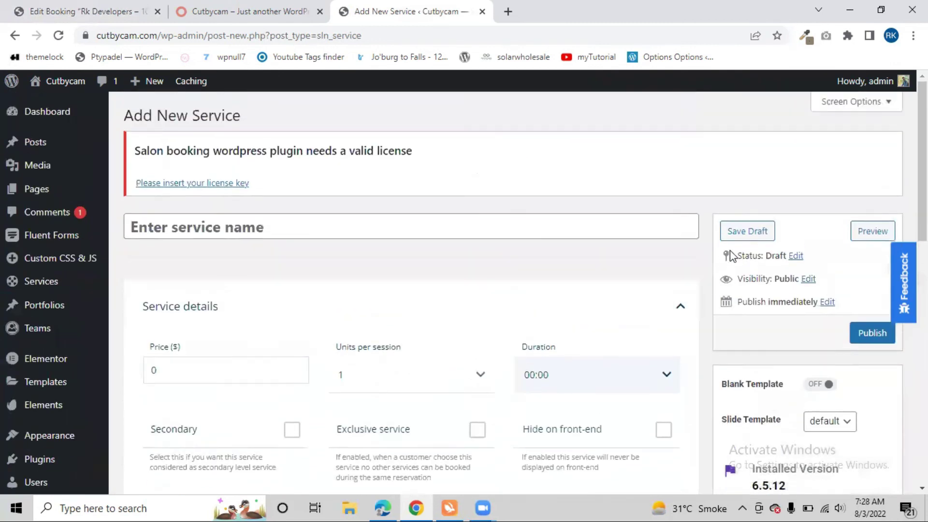
pyautogui.scroll(-4, 730, 251)
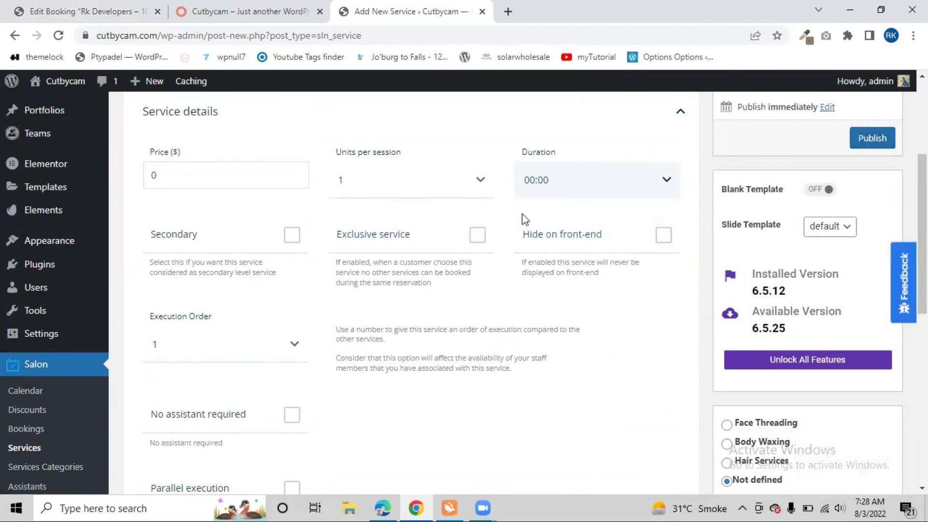
pyautogui.scroll(4, 247, 256)
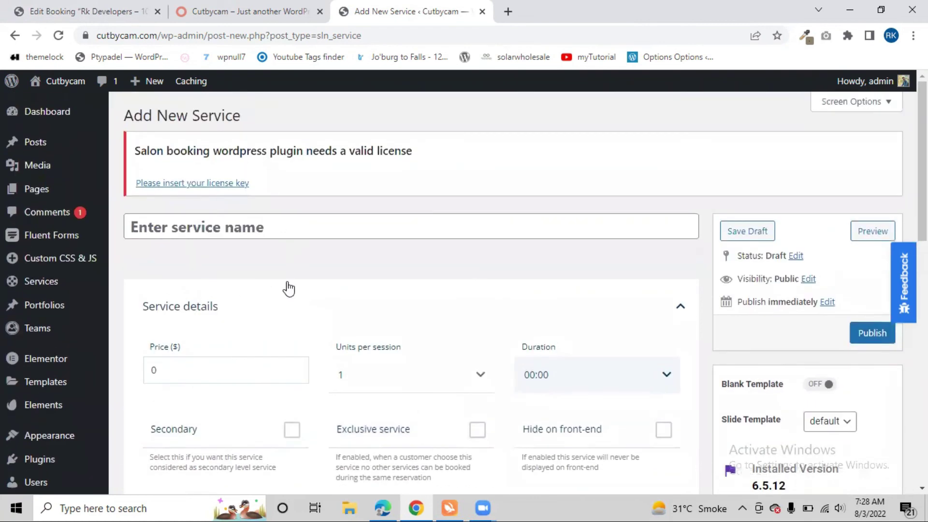